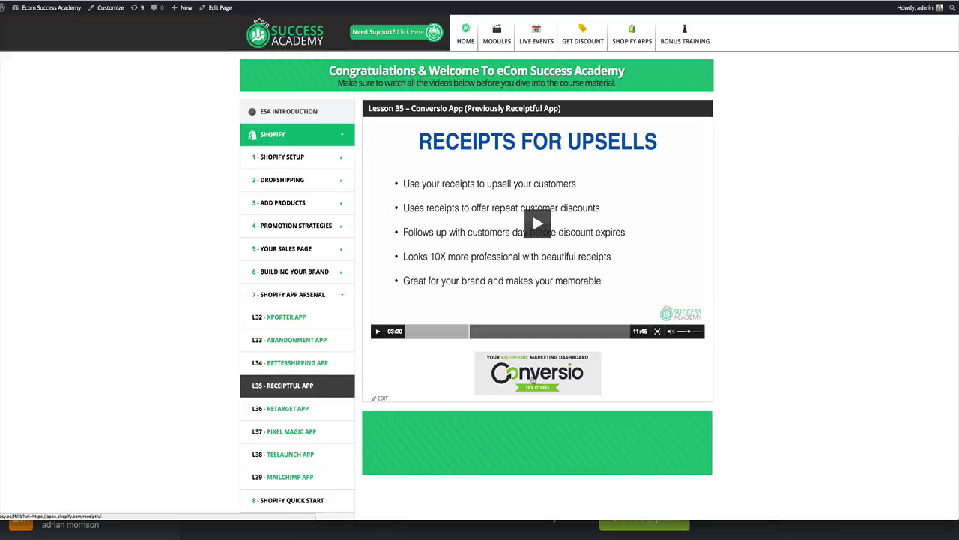
# - Open the Shopify App Store listing for Conversio (previously Receiptful) from the Lesson 35 page
pyautogui.click(532, 380)
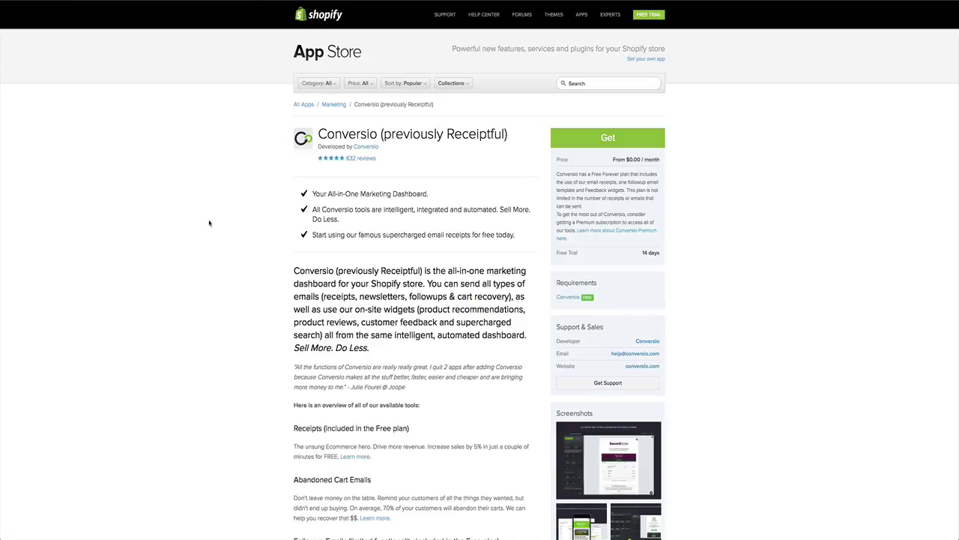
pyautogui.hotkey('ctrl', '+')
pyautogui.hotkey('ctrl', '+')
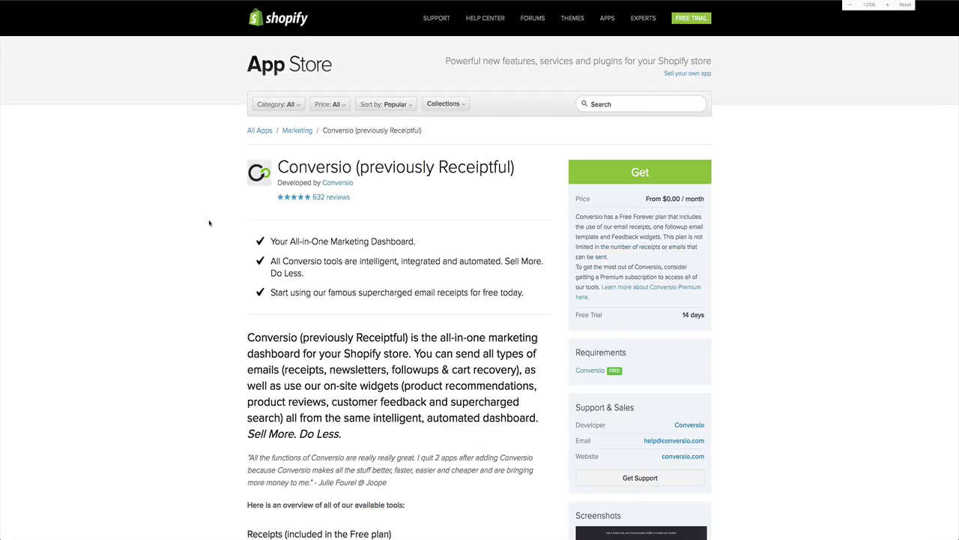
pyautogui.hotkey('ctrl', '+')
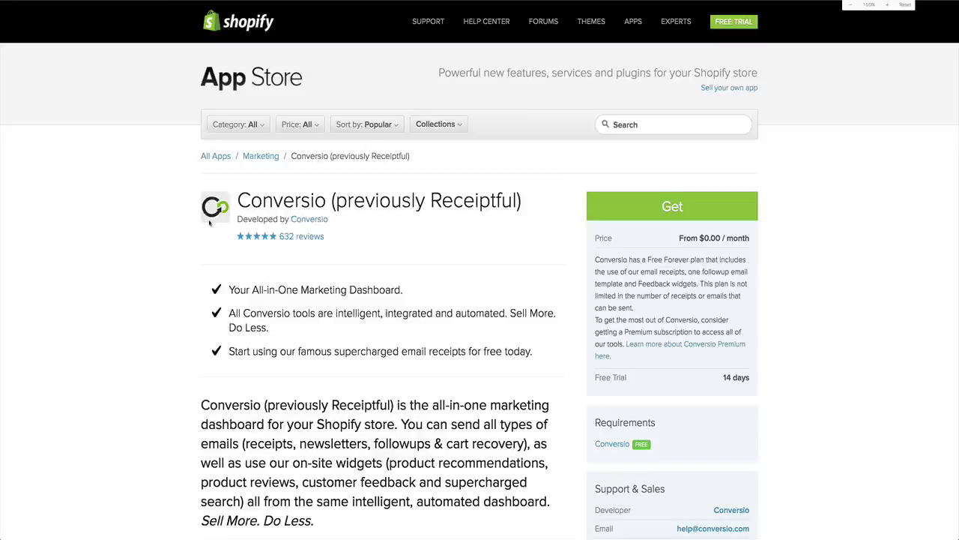
pyautogui.hotkey('ctrl', '+')
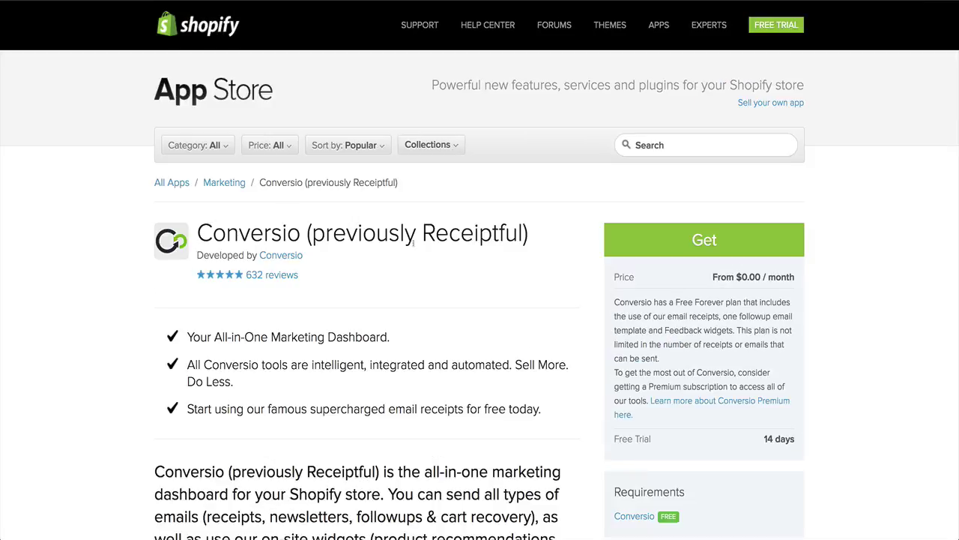
pyautogui.moveTo(311, 234); pyautogui.dragTo(529, 233)
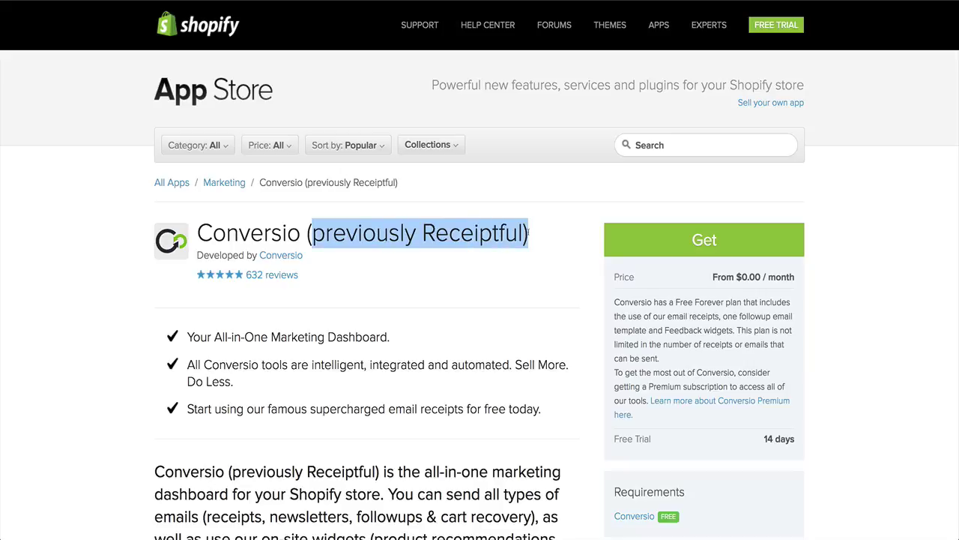
pyautogui.click(69, 314)
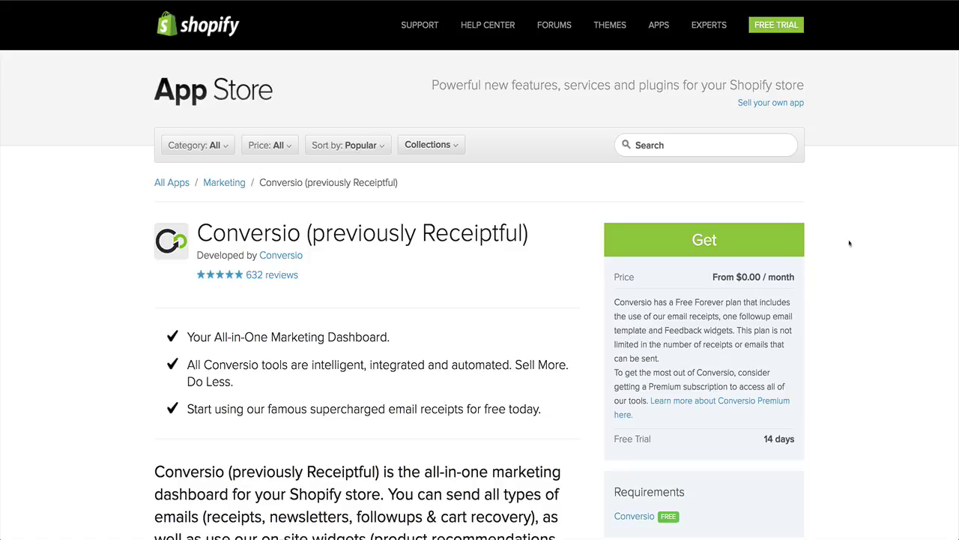
# - Review the app listing's pricing, description, overview of available tools and screenshots
pyautogui.scroll(-3, 849, 242)
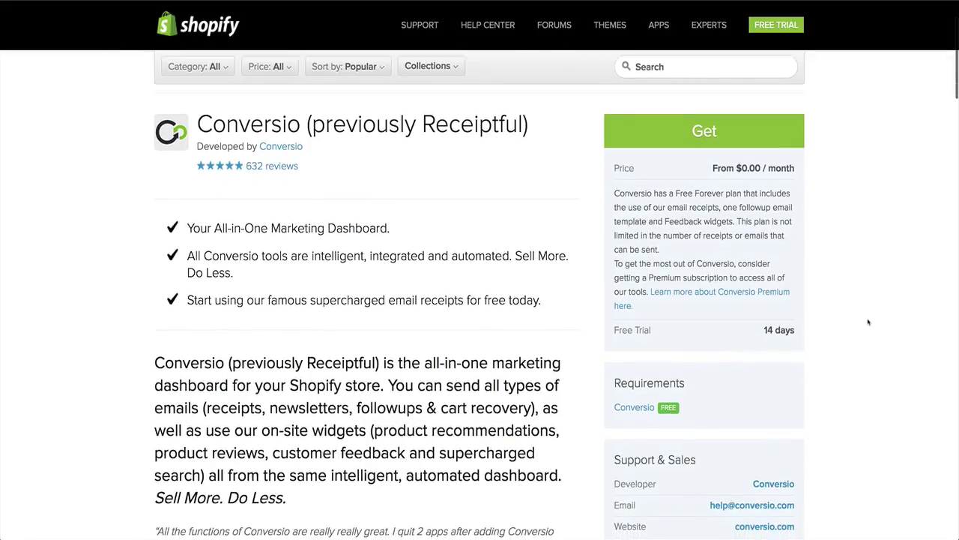
pyautogui.scroll(3, 867, 322)
pyautogui.scroll(-5, 861, 321)
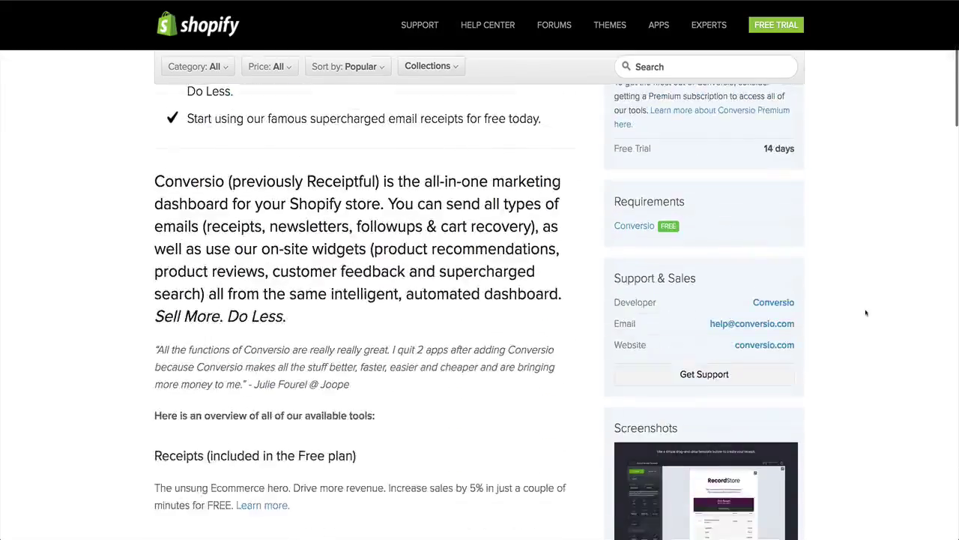
pyautogui.scroll(-3, 866, 313)
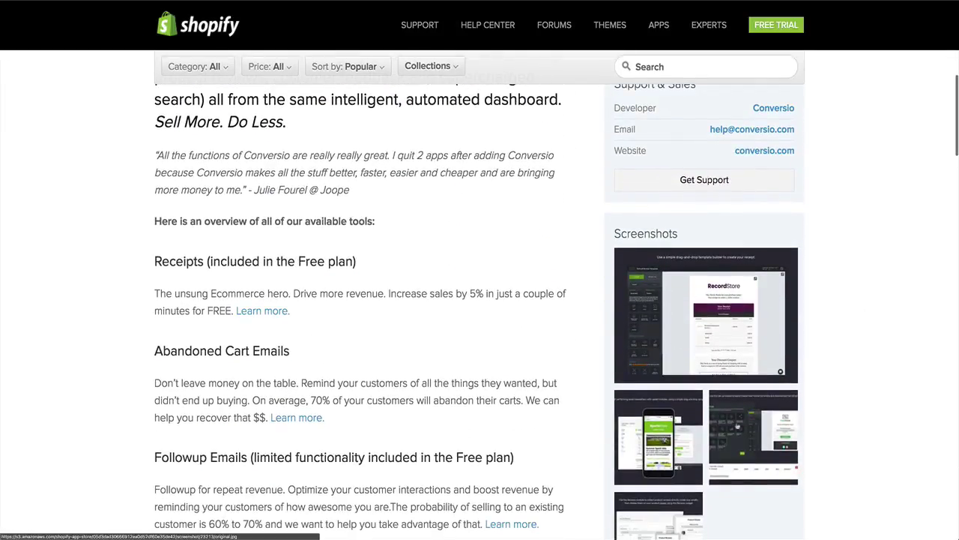
pyautogui.scroll(-3, 330, 356)
pyautogui.scroll(5, 462, 345)
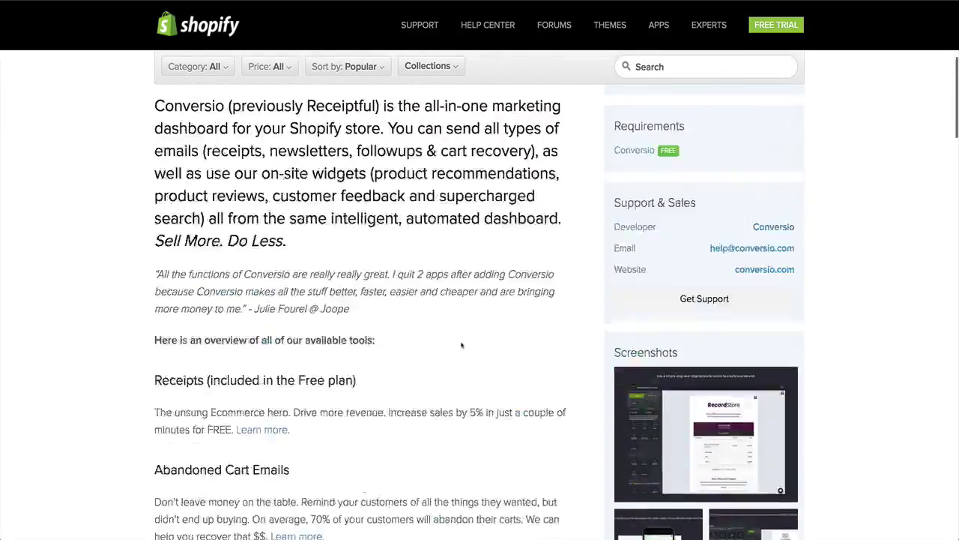
pyautogui.scroll(5, 462, 345)
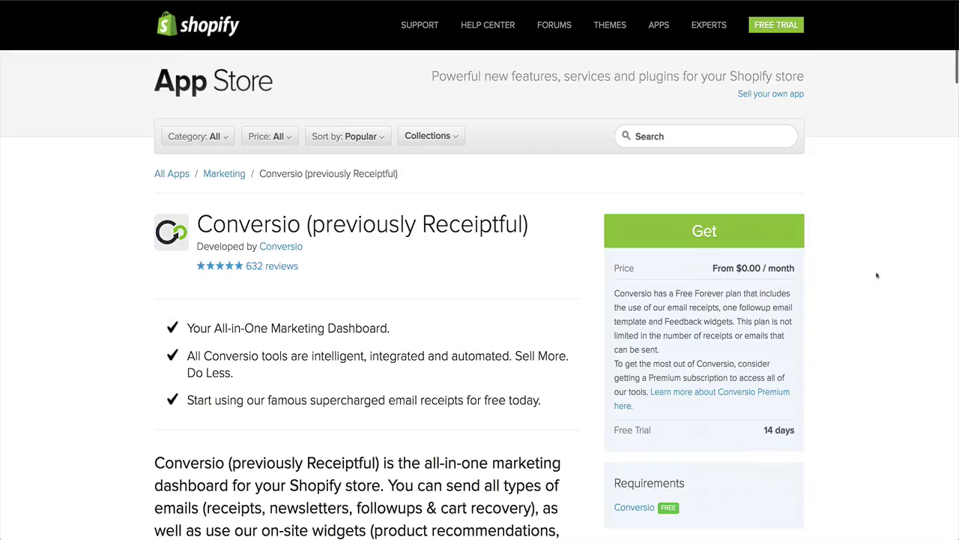
# - Get Conversio for the geargrabberstore shop, review the access it requests, and install it
pyautogui.click(713, 230)
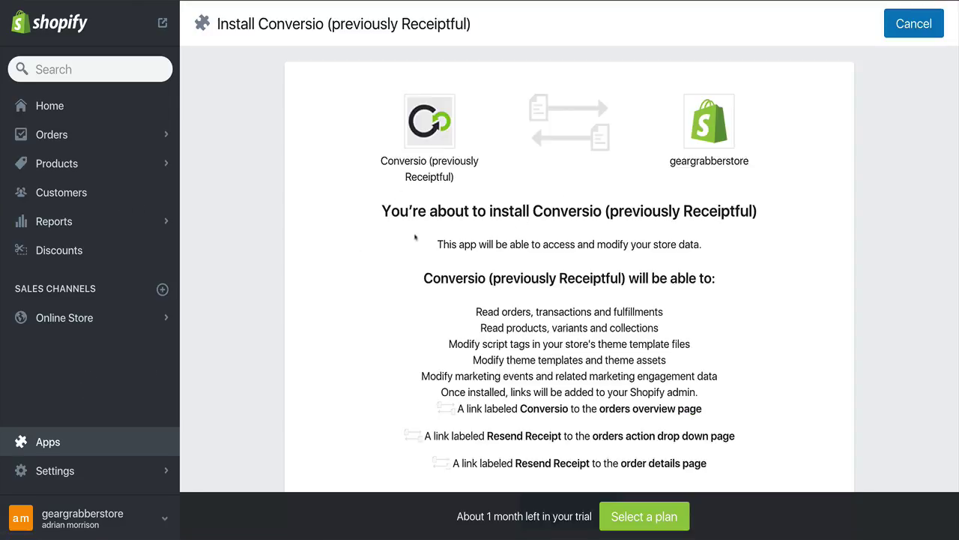
pyautogui.scroll(-1, 404, 238)
pyautogui.moveTo(372, 149); pyautogui.dragTo(763, 148)
pyautogui.click(766, 206)
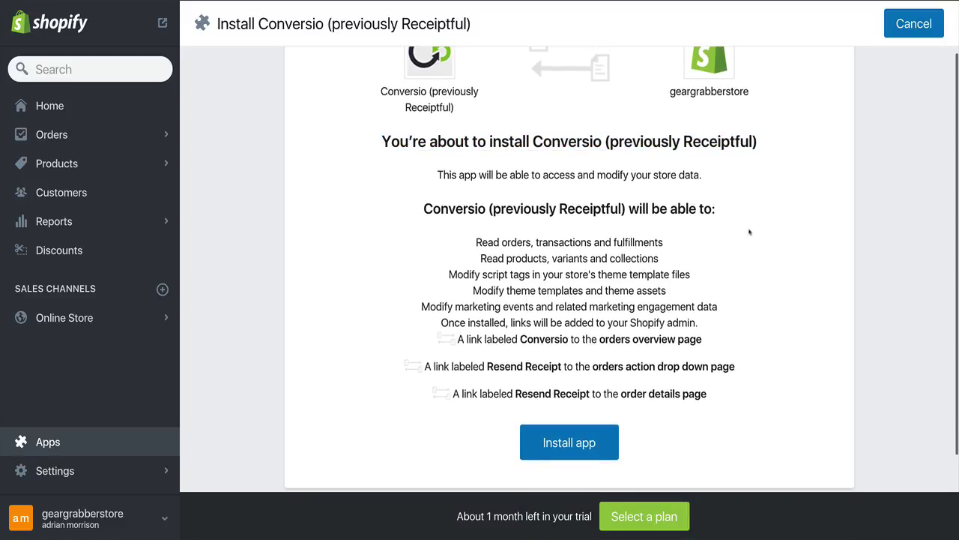
pyautogui.scroll(-1, 745, 231)
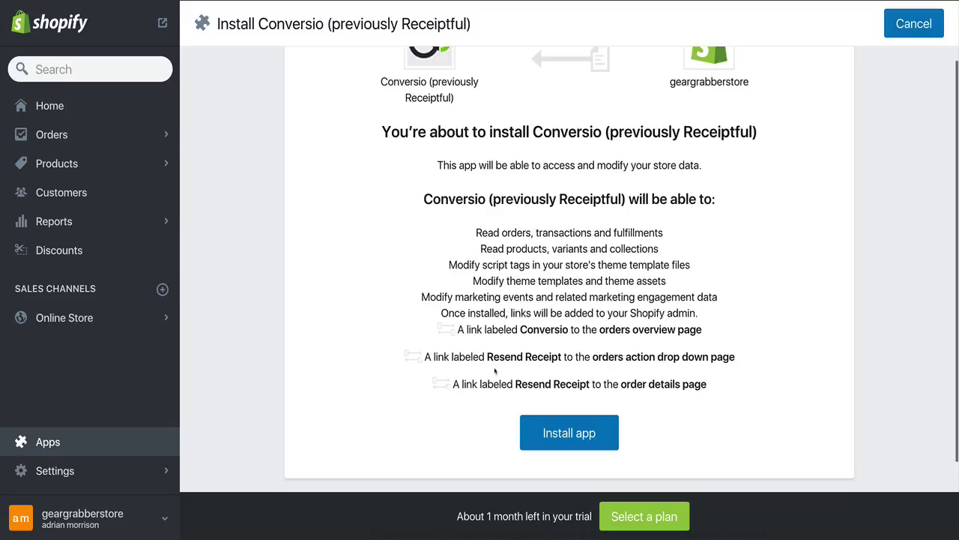
pyautogui.scroll(1, 608, 259)
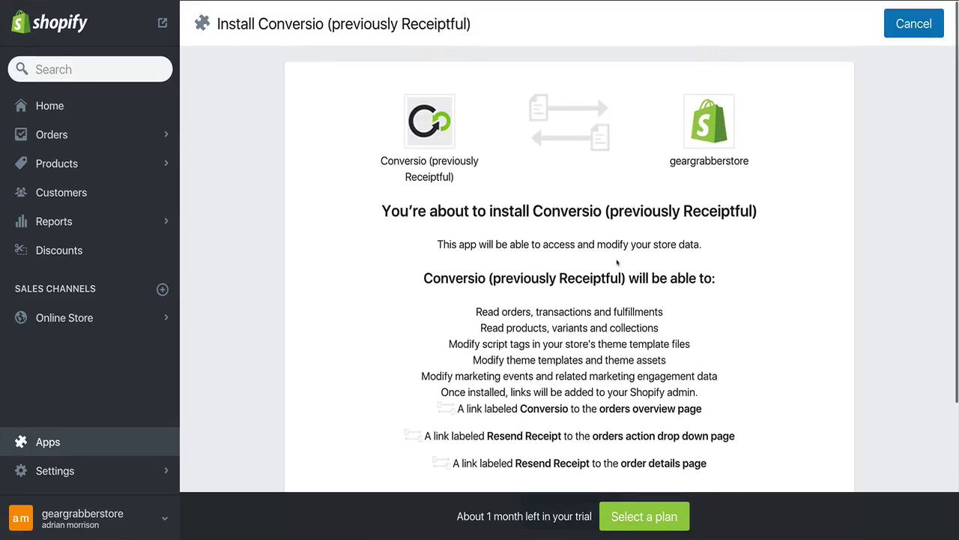
pyautogui.scroll(-1, 594, 288)
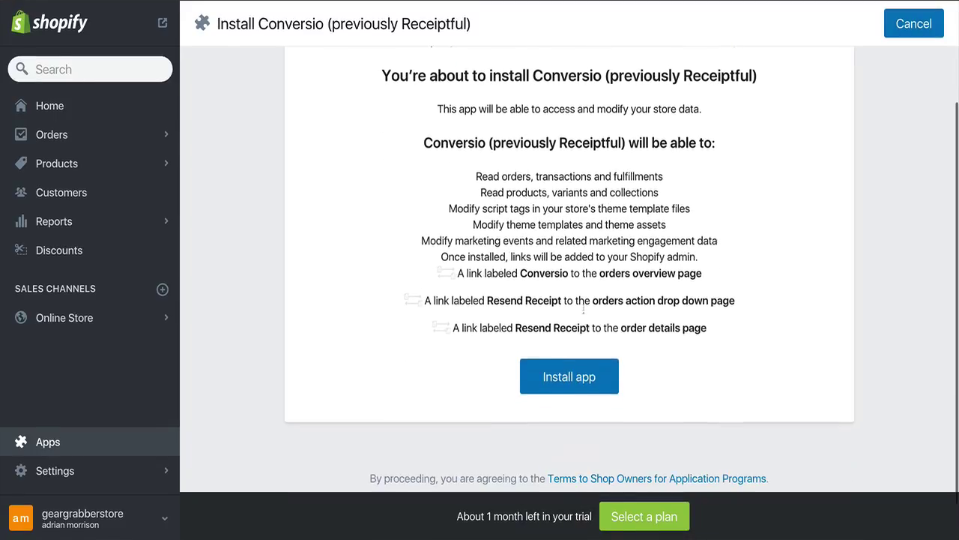
pyautogui.click(576, 377)
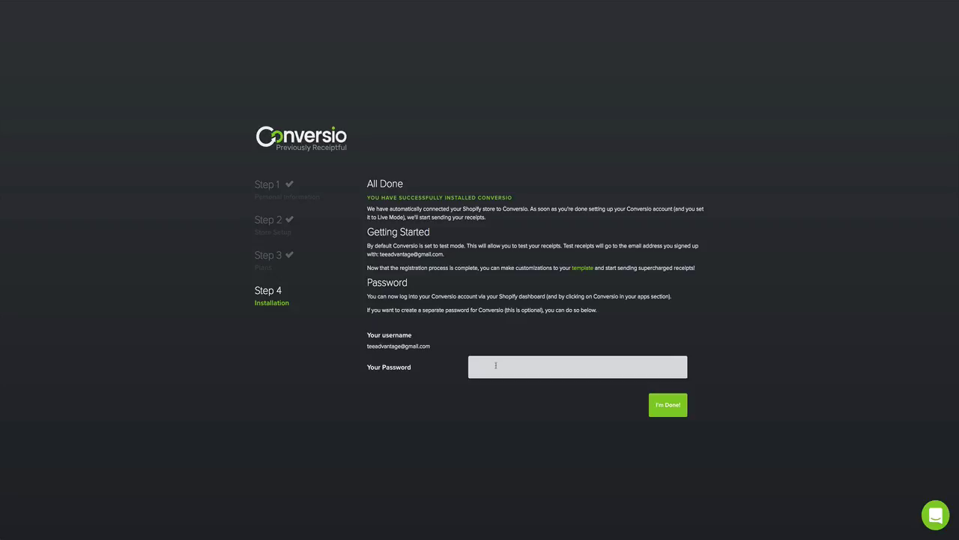
pyautogui.click(495, 365)
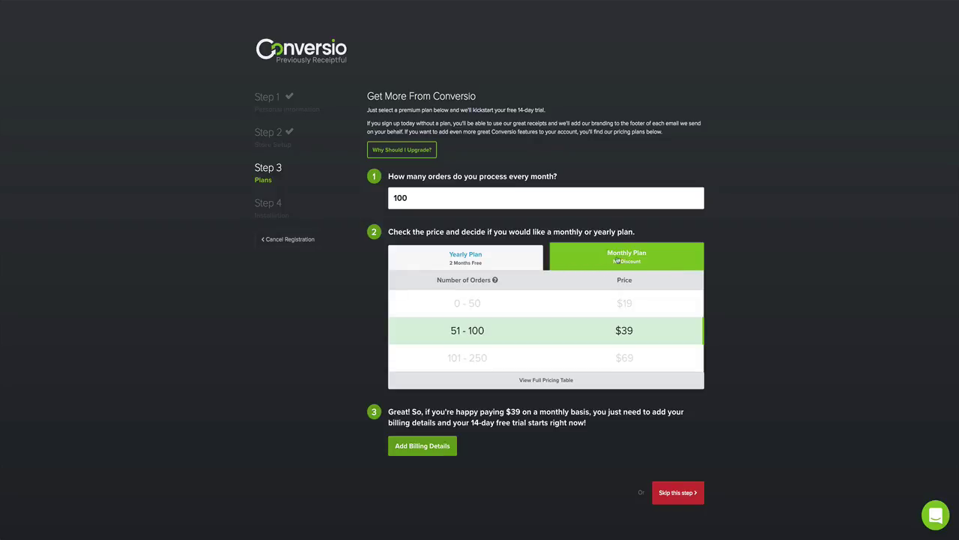
# - Compare monthly plan prices by raising the monthly order count to 101 and setting it back to 100
pyautogui.click(695, 195)
pyautogui.click(696, 202)
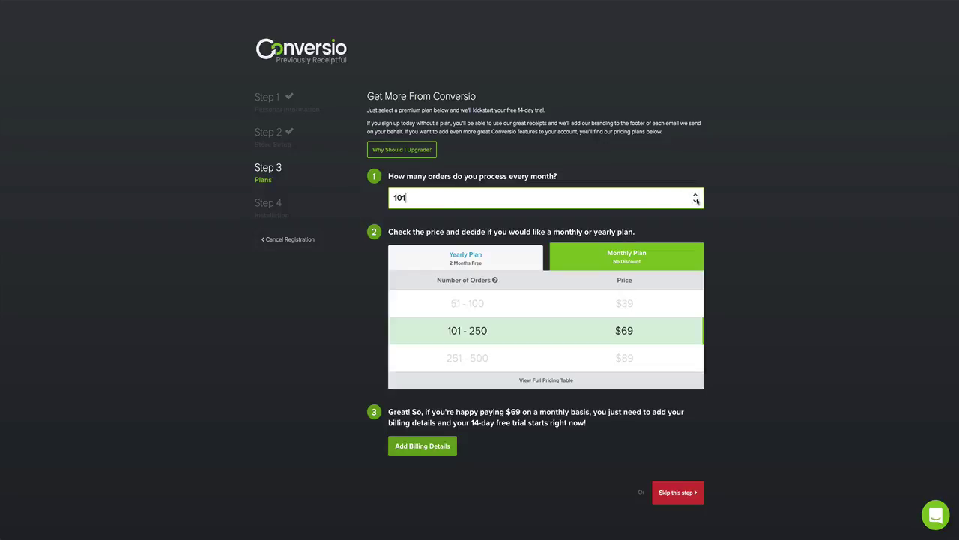
pyautogui.doubleClick(695, 196)
pyautogui.doubleClick(696, 202)
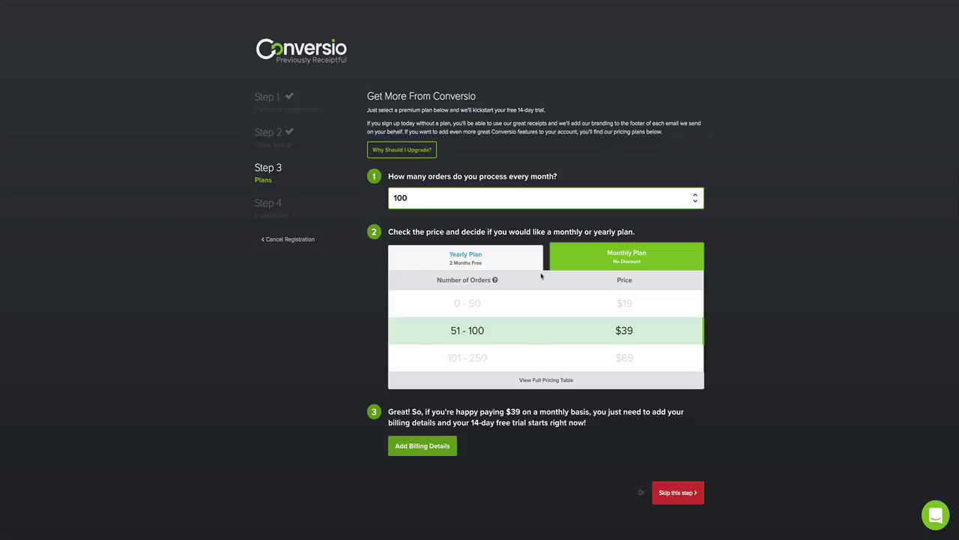
# - Skip the premium plan selection, finish the registration, and proceed to customizing the receipt template
pyautogui.hotkey('ctrl', '+')
pyautogui.scroll(-2, 575, 275)
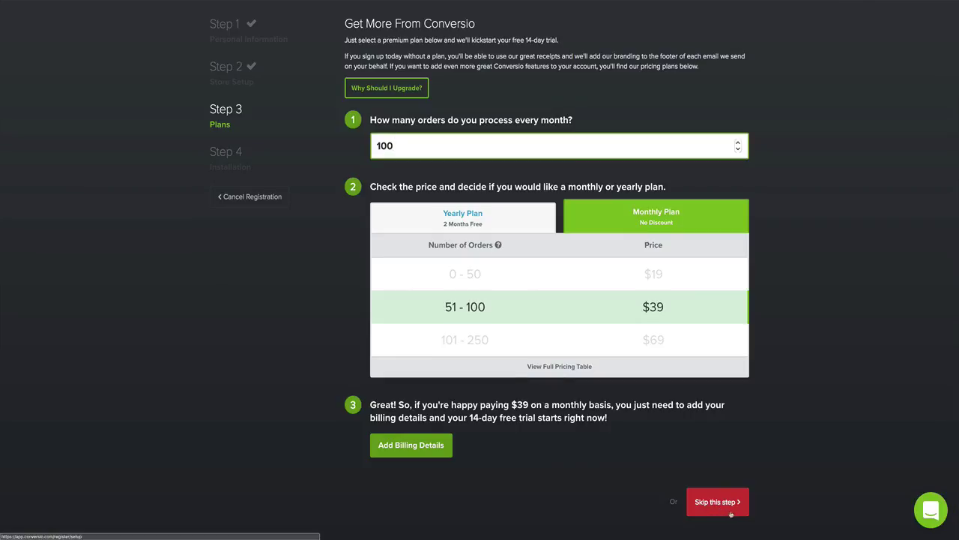
pyautogui.click(324, 289)
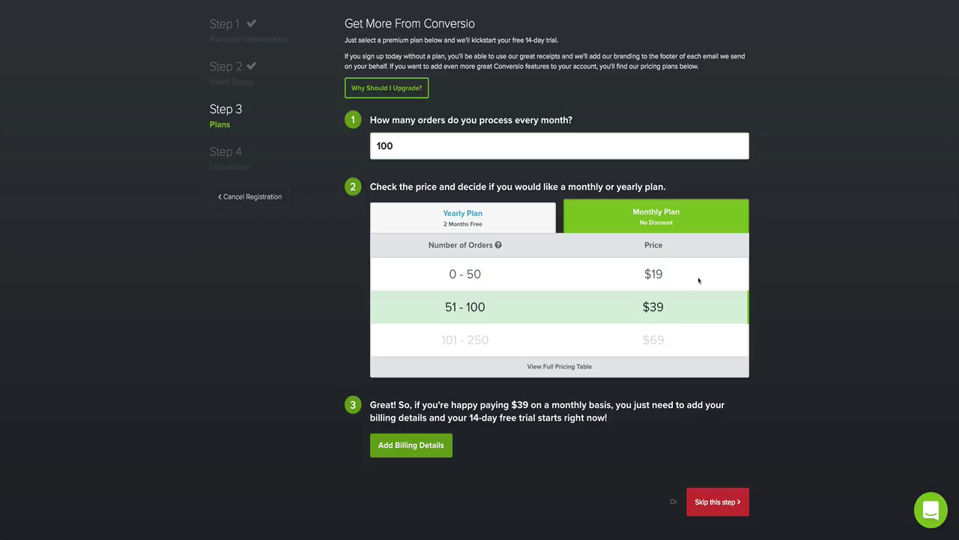
pyautogui.click(724, 512)
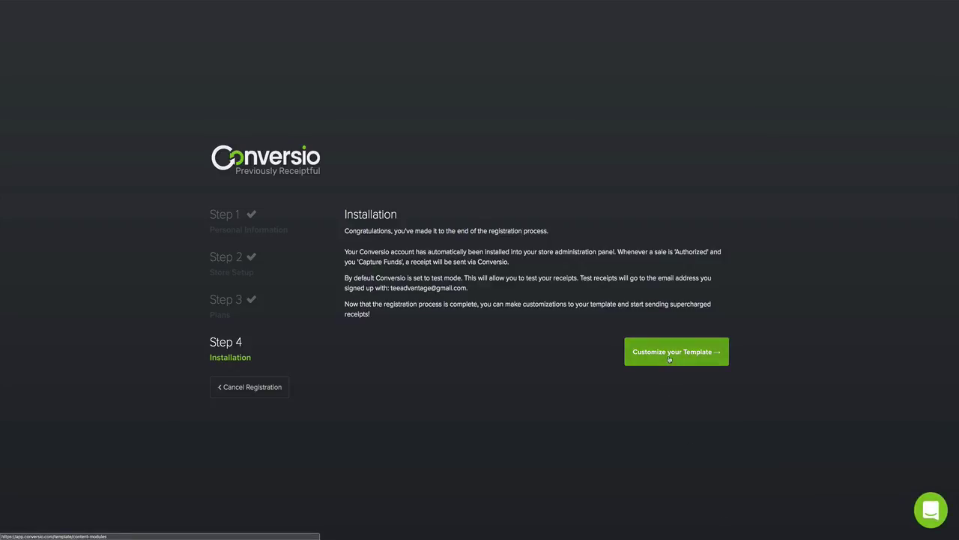
pyautogui.click(669, 359)
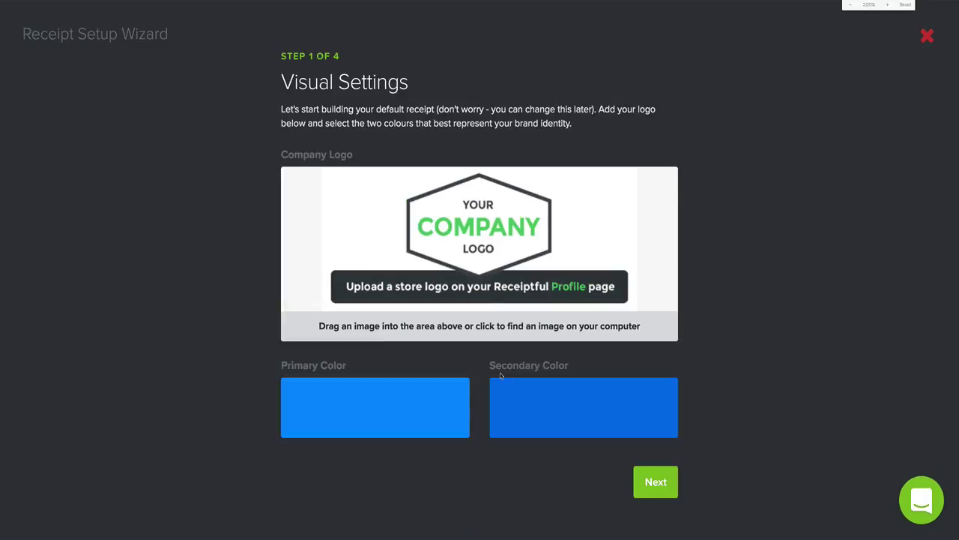
# - Add the Gear Grabber logo image as the company logo in the receipt's visual settings
pyautogui.hotkey('ctrl', '+')
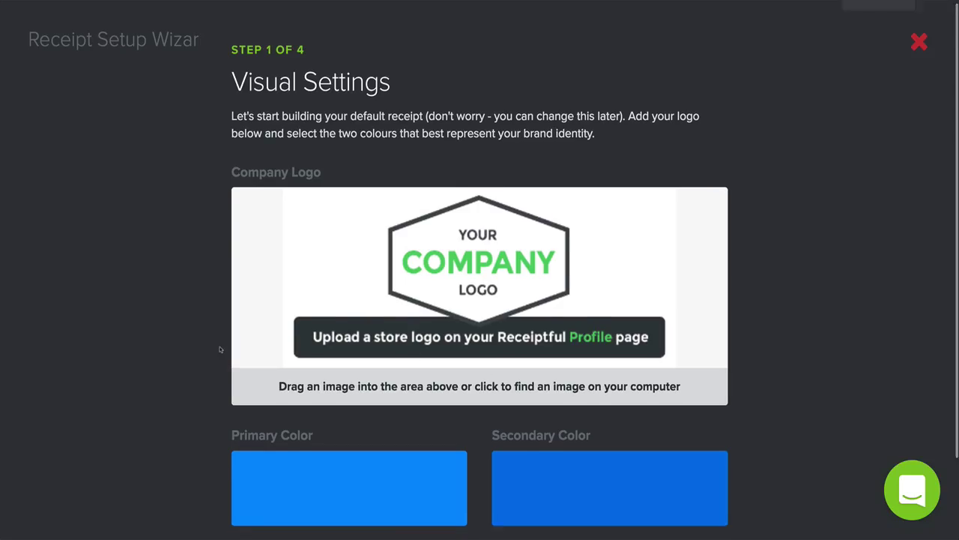
pyautogui.scroll(-1, 221, 350)
pyautogui.scroll(-1, 221, 349)
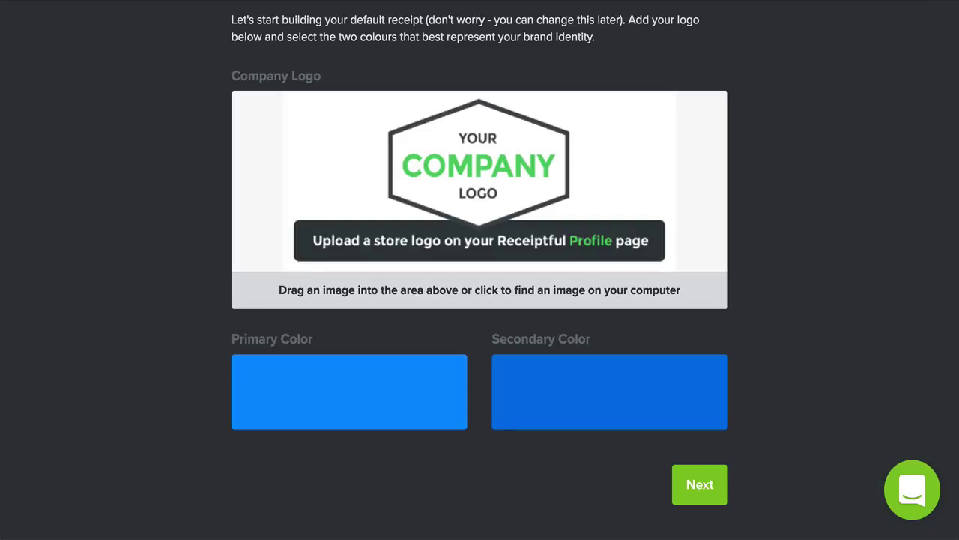
pyautogui.moveTo(4, 261); pyautogui.dragTo(437, 223)
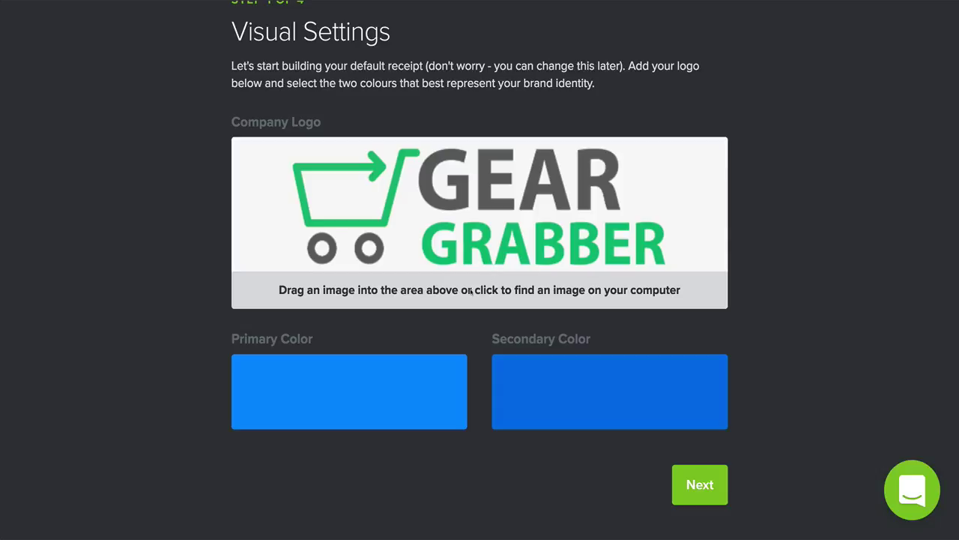
# - Set the receipt's primary color to green #00c291 and its secondary color to dark grey #535353
pyautogui.click(351, 373)
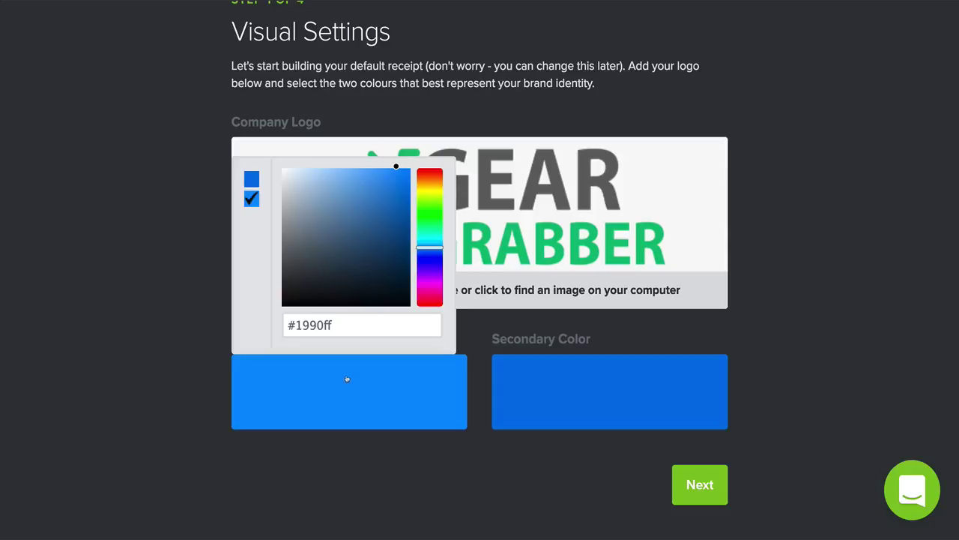
pyautogui.moveTo(433, 214)
pyautogui.mouseDown()
pyautogui.moveTo(433, 236)
pyautogui.moveTo(441, 189)
pyautogui.moveTo(440, 230)
pyautogui.moveTo(442, 199)
pyautogui.mouseUp()
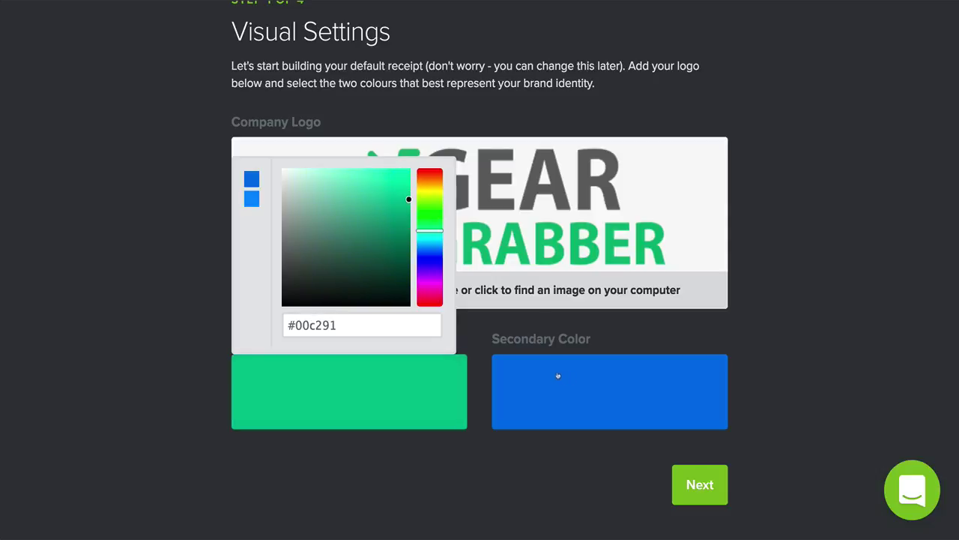
pyautogui.click(610, 388)
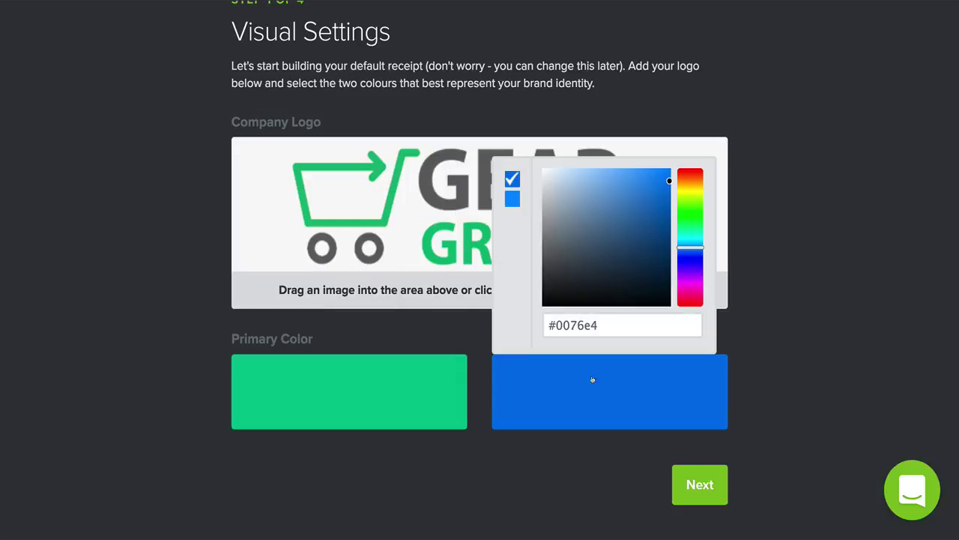
pyautogui.moveTo(595, 257); pyautogui.dragTo(530, 263)
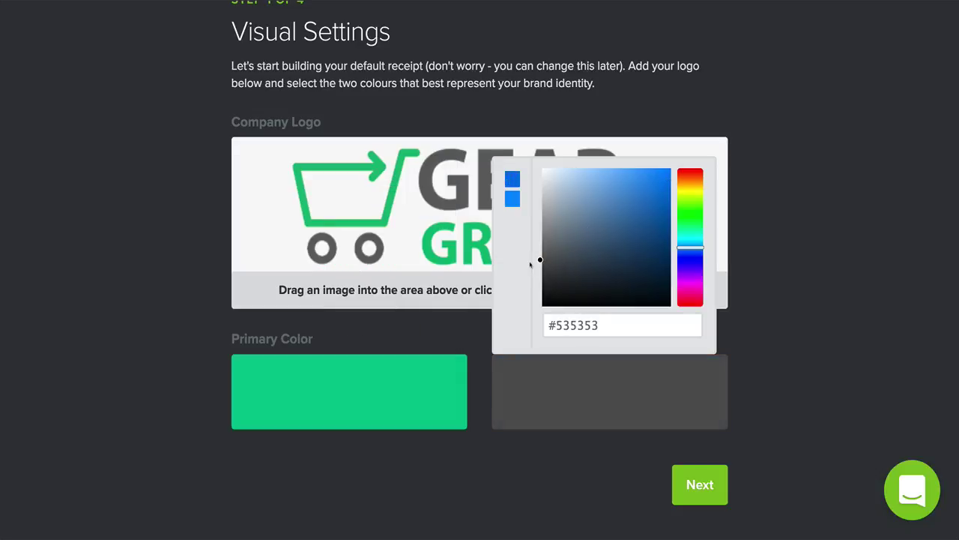
pyautogui.click(792, 417)
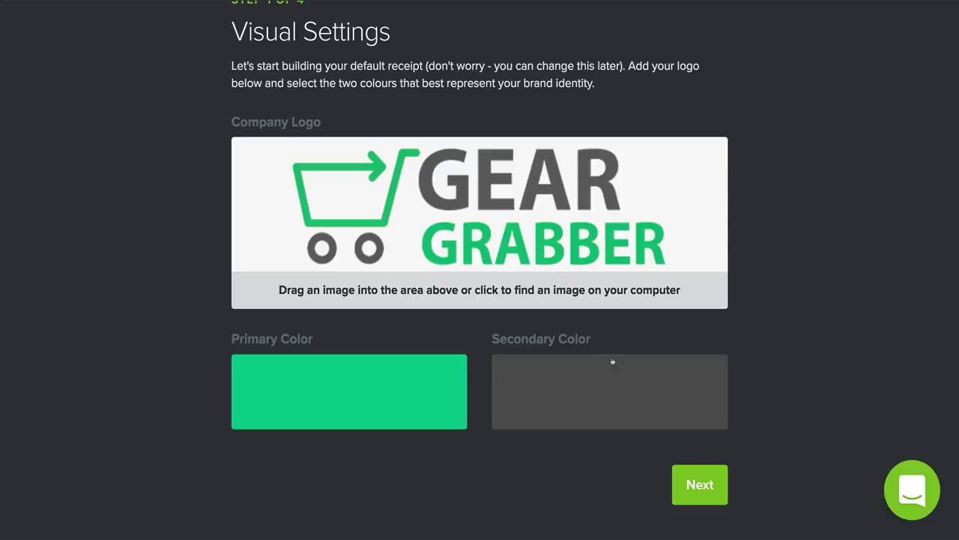
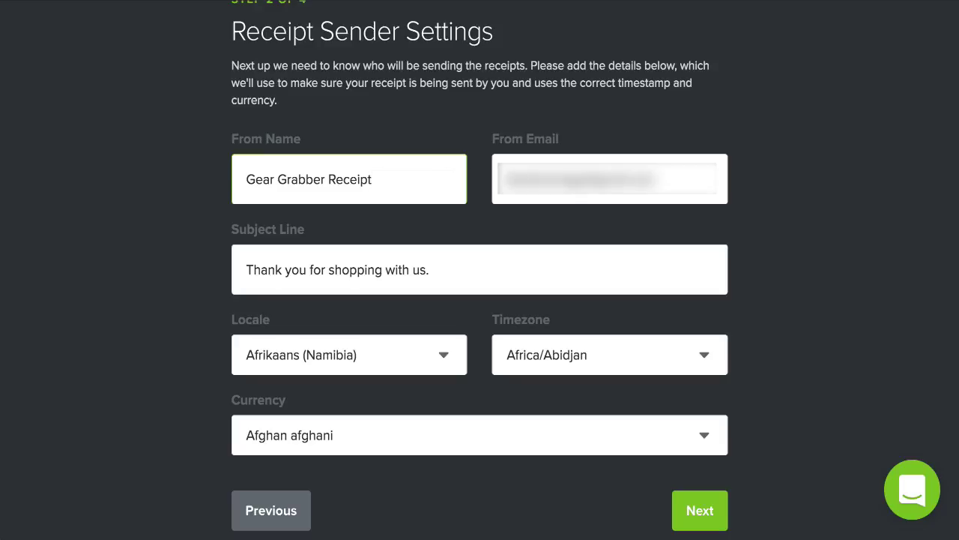
# - Replace the receipt's subject line with "Your DETAILED Receipt (Please Read)" in the sender settings
pyautogui.press('Tab')
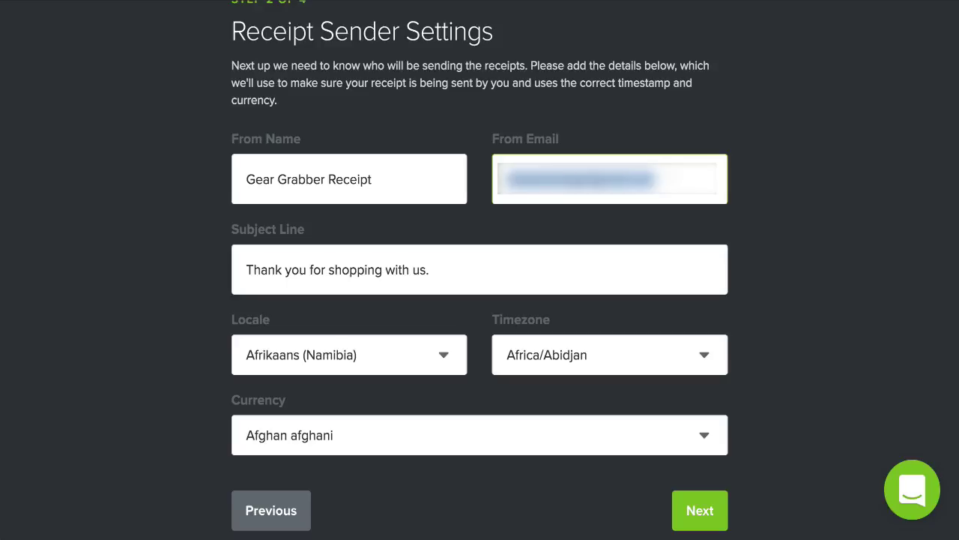
pyautogui.click(86, 274)
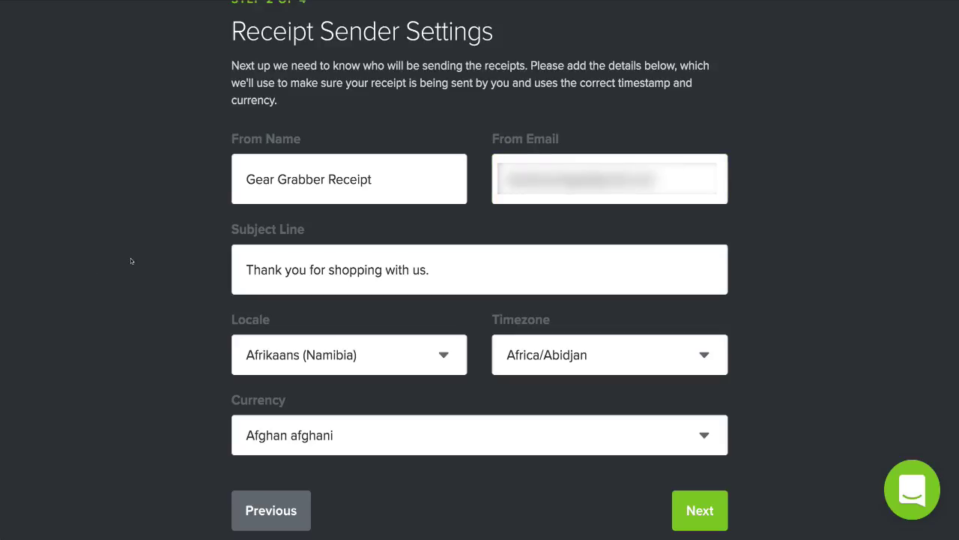
pyautogui.tripleClick(286, 272)
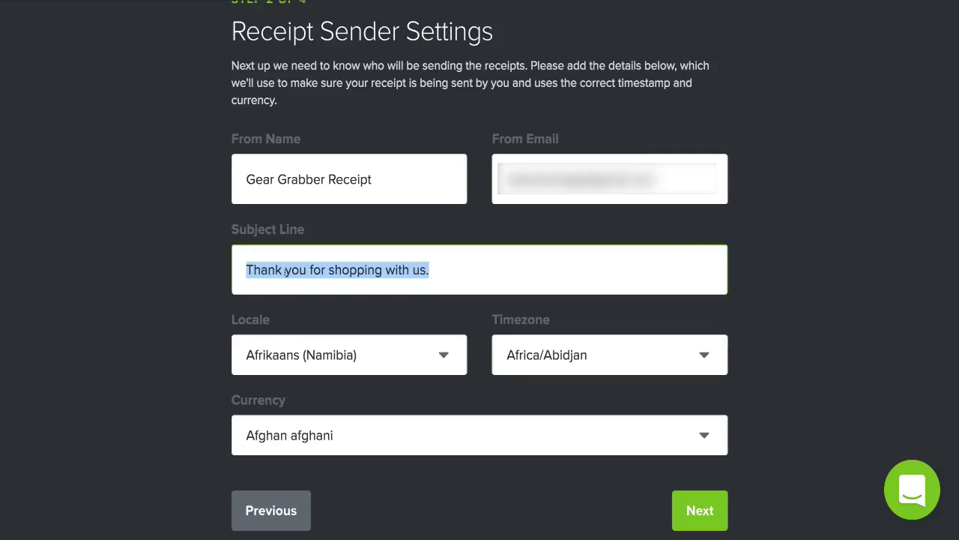
pyautogui.write('Your')
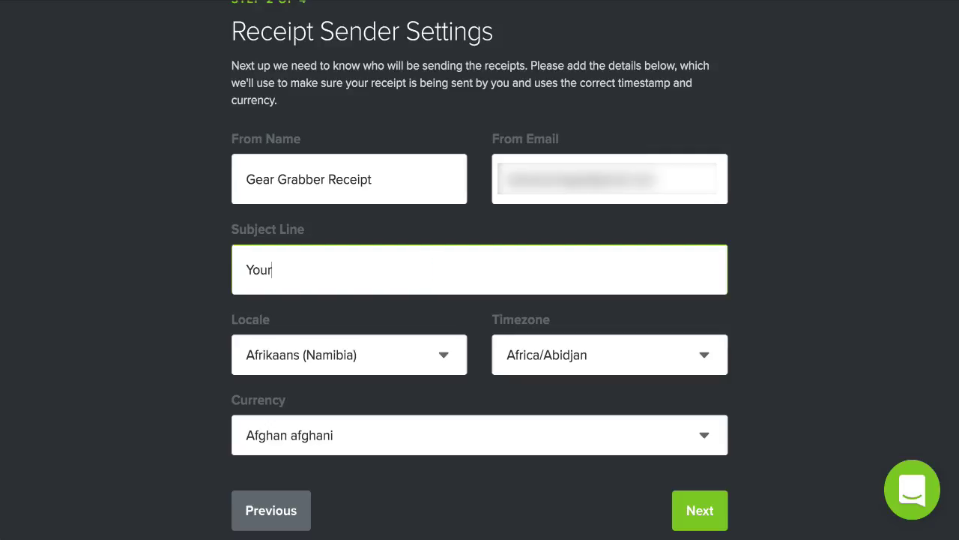
pyautogui.write(' DETAILED Receipt')
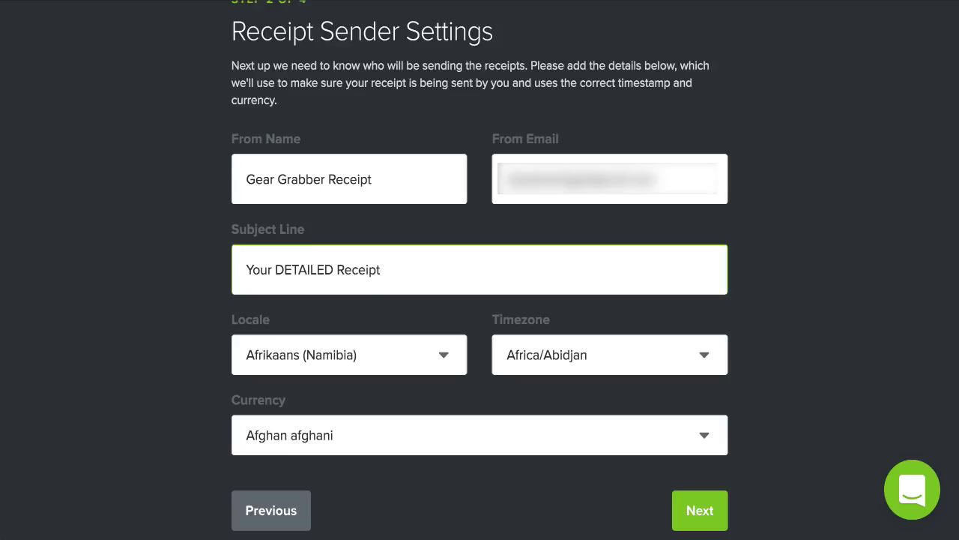
pyautogui.write(' (Please Read)')
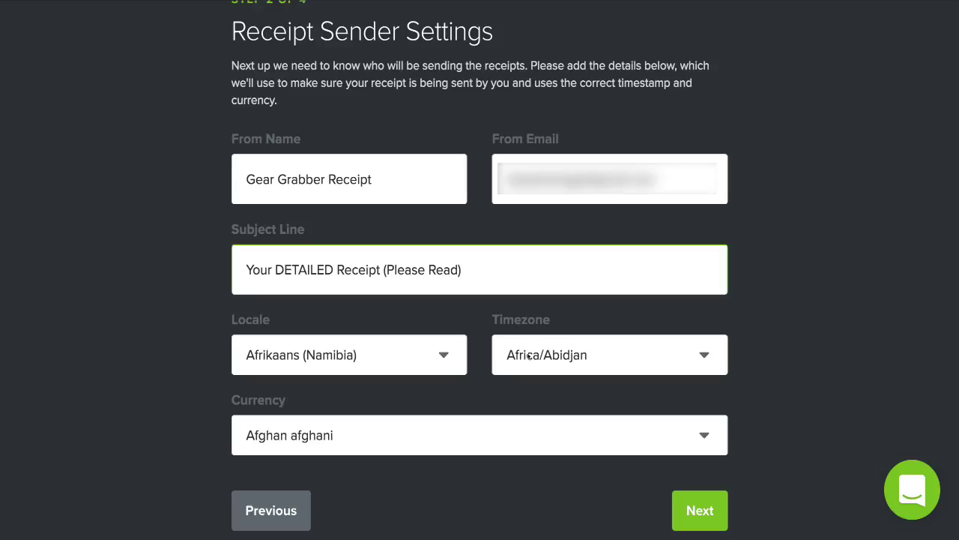
# - Set the receipt sender's locale to English (United States)
pyautogui.click(410, 355)
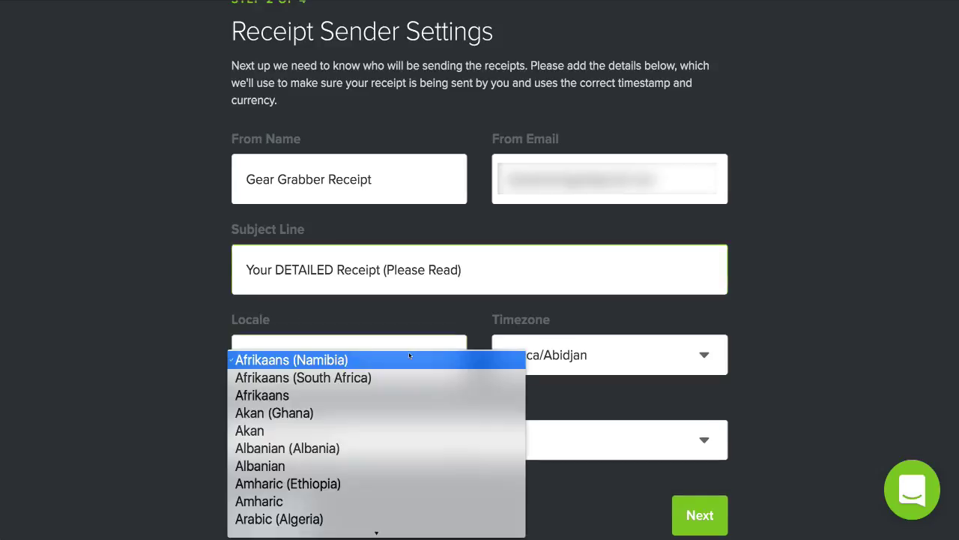
pyautogui.scroll(-20, 381, 378)
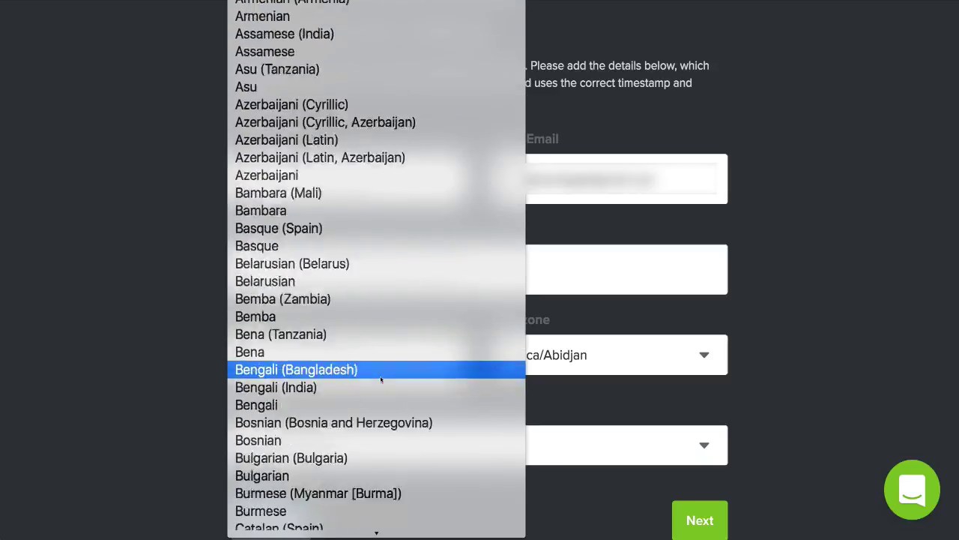
pyautogui.scroll(-12, 382, 379)
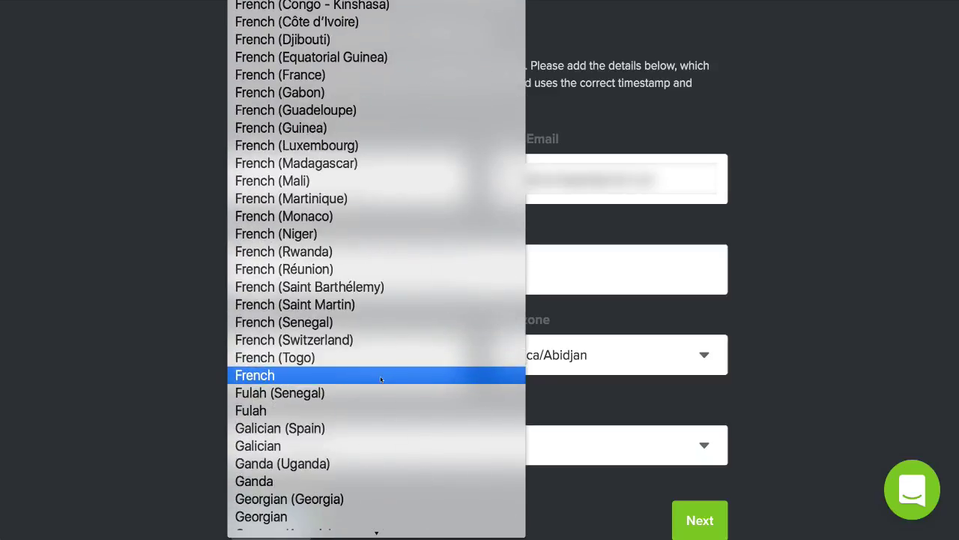
pyautogui.scroll(10, 380, 380)
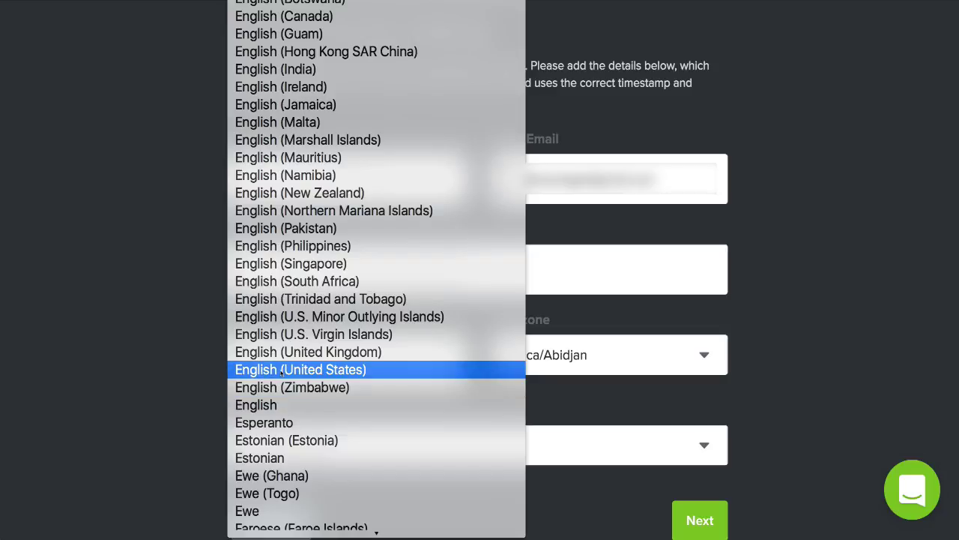
pyautogui.click(324, 376)
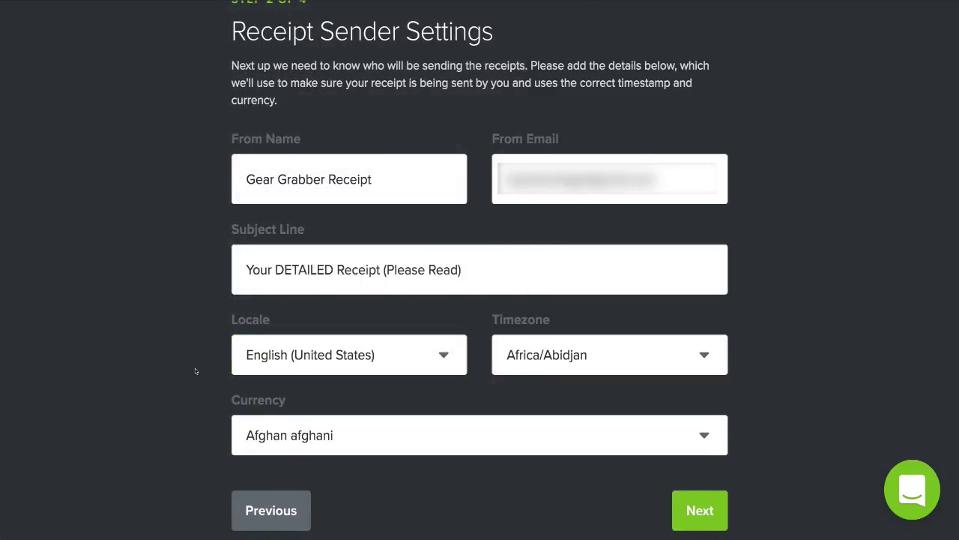
# - Set the receipt sender's timezone to America/Chicago
pyautogui.click(536, 362)
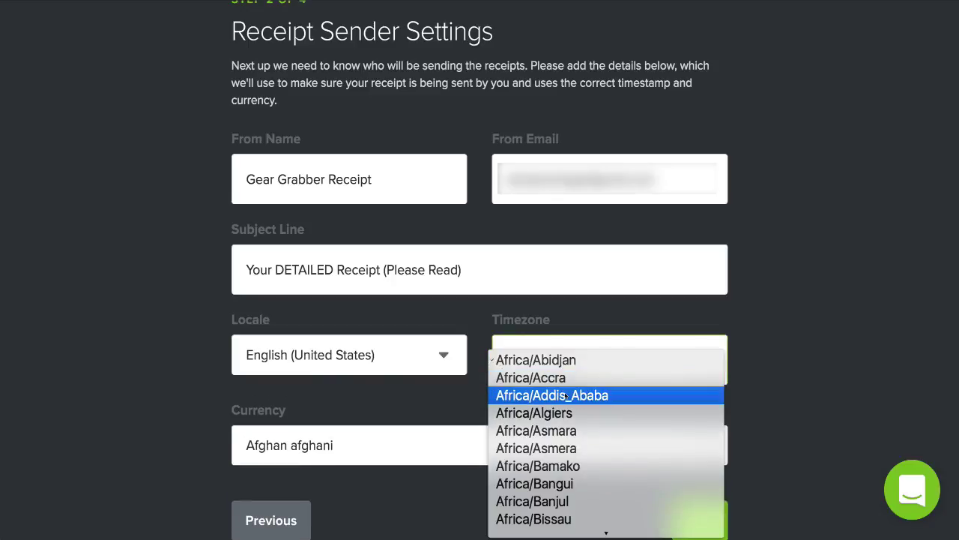
pyautogui.scroll(-20, 567, 397)
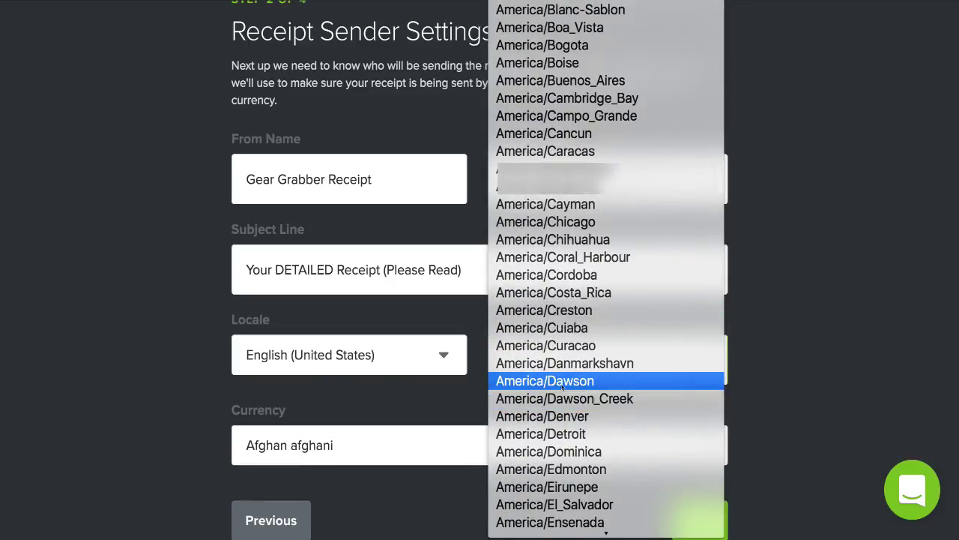
pyautogui.scroll(4, 562, 336)
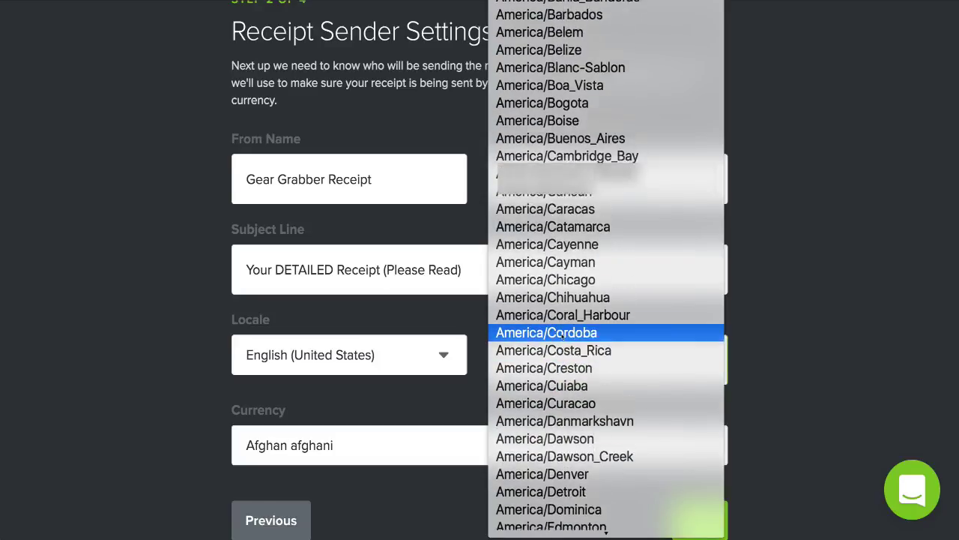
pyautogui.scroll(-15, 564, 334)
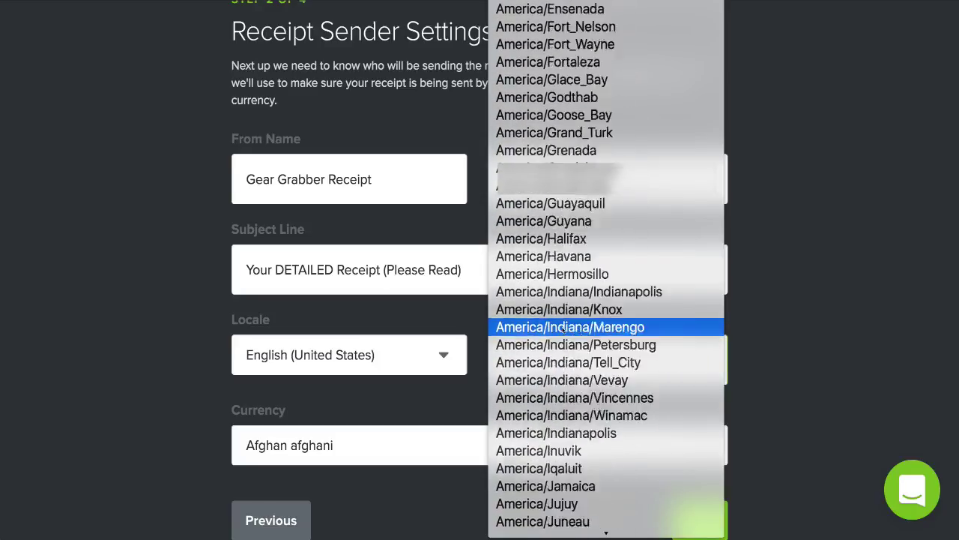
pyautogui.scroll(-20, 564, 334)
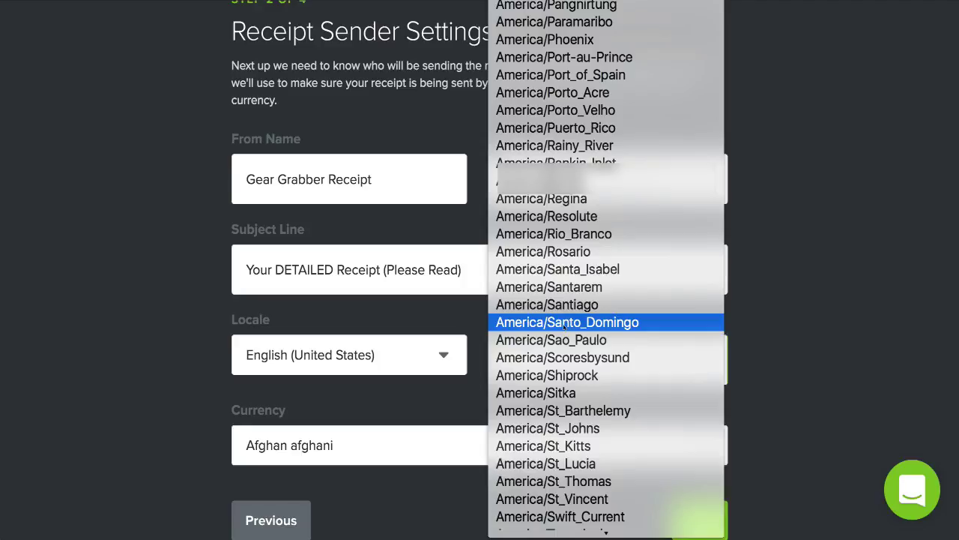
pyautogui.scroll(-20, 632, 272)
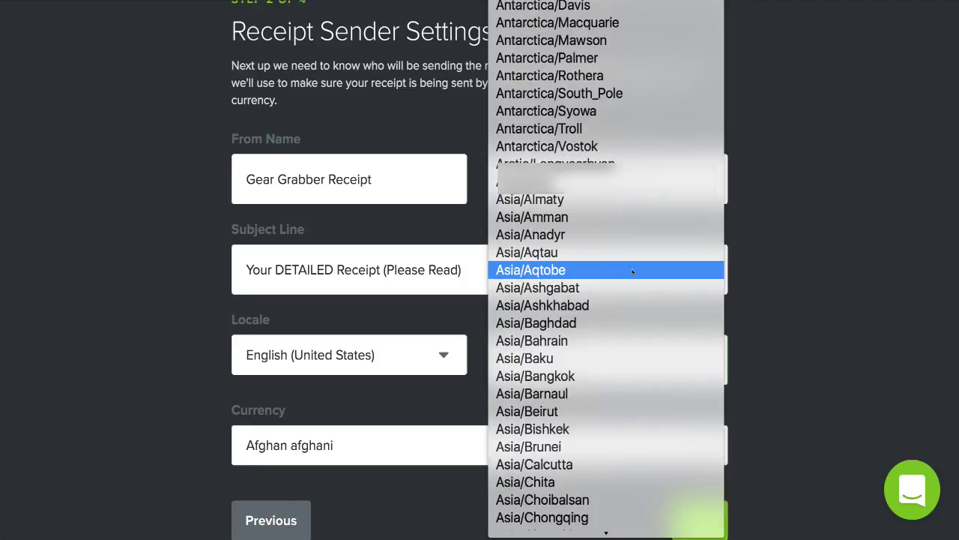
pyautogui.scroll(20, 632, 272)
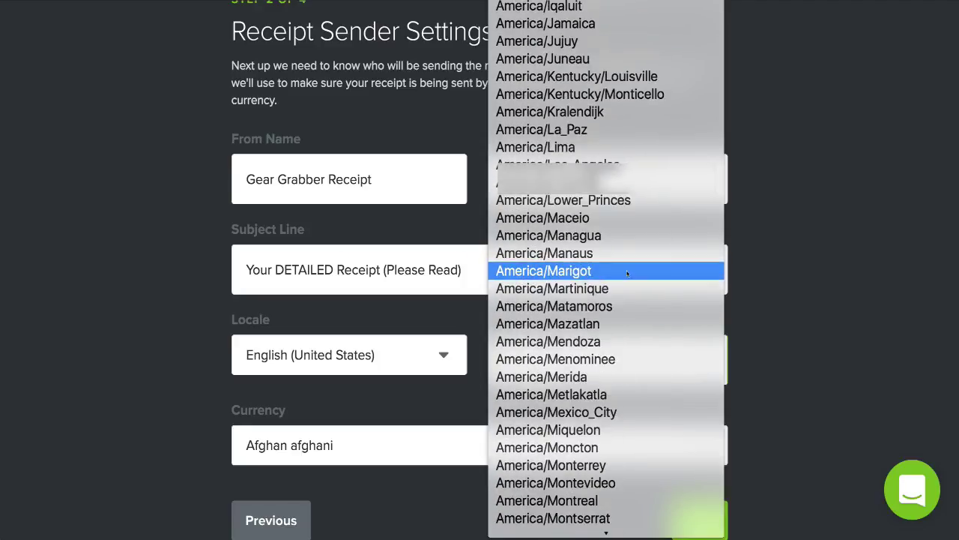
pyautogui.scroll(11, 628, 273)
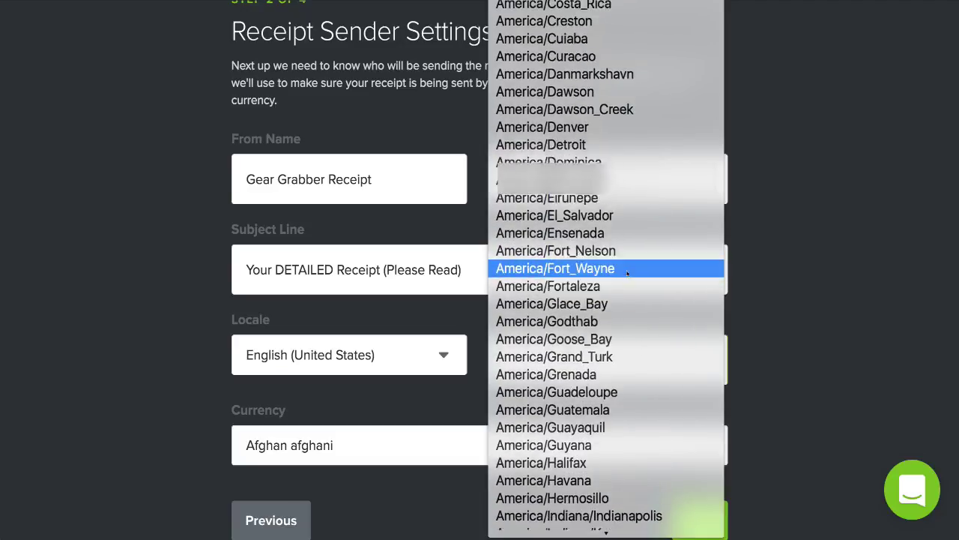
pyautogui.scroll(2, 627, 273)
pyautogui.scroll(2, 622, 275)
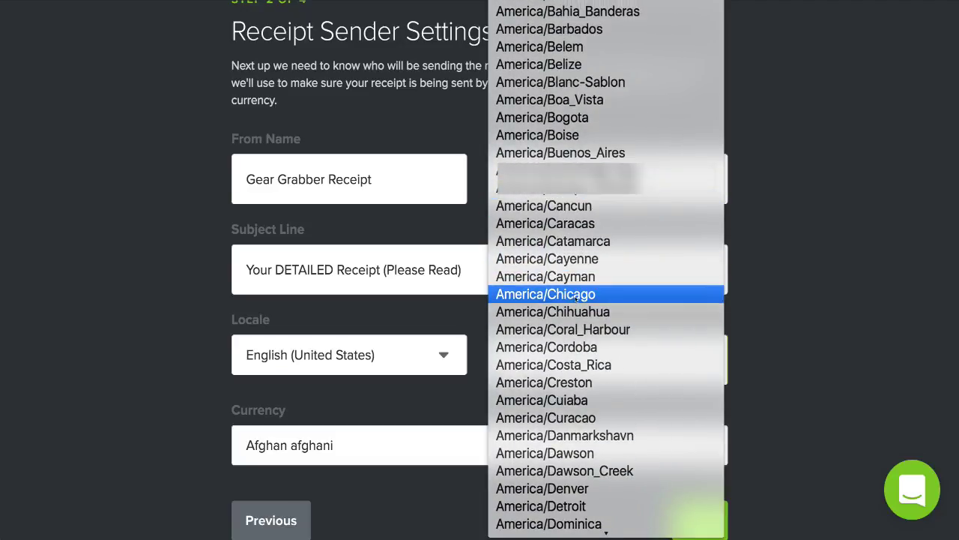
pyautogui.click(577, 295)
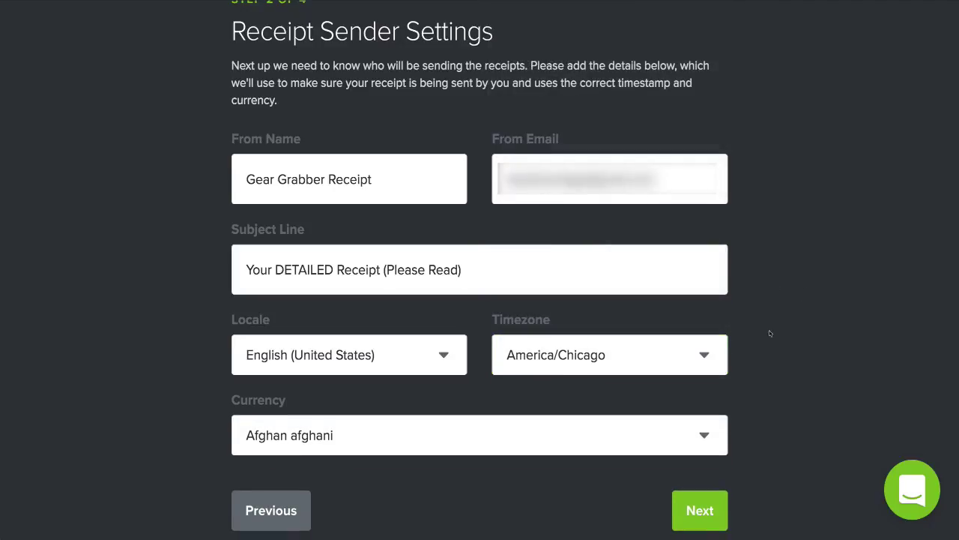
# - Set the receipt currency to United States dollar and proceed past the sender settings
pyautogui.scroll(-1, 307, 360)
pyautogui.click(327, 412)
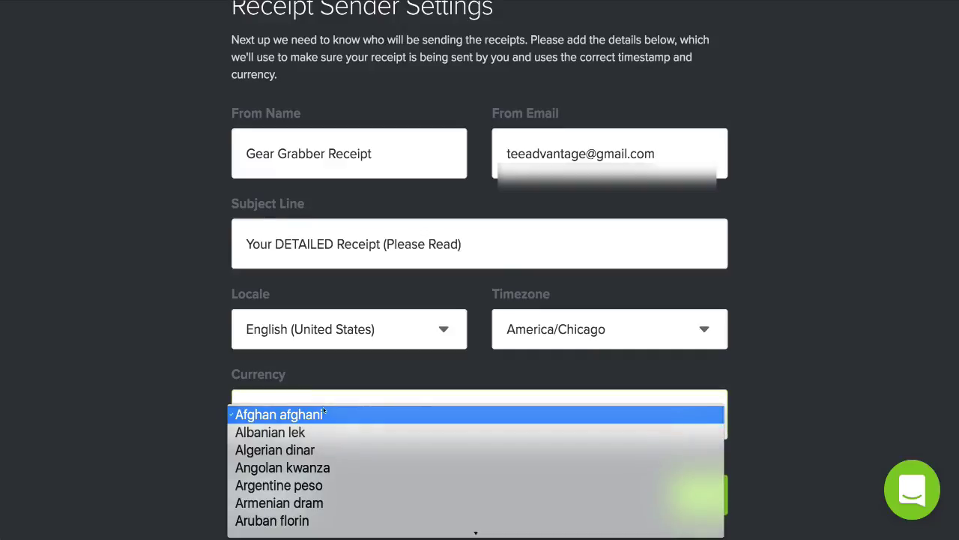
pyautogui.scroll(-10, 351, 460)
pyautogui.scroll(-15, 352, 465)
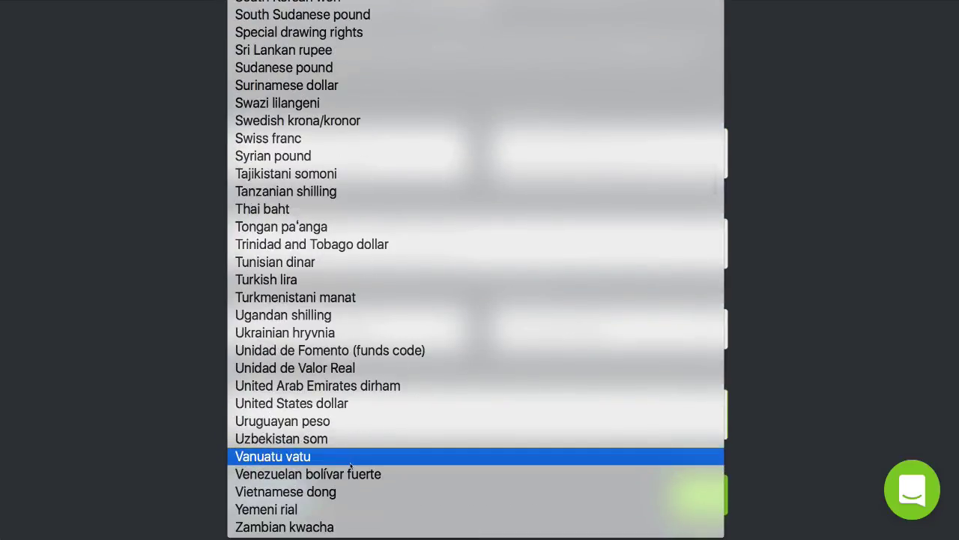
pyautogui.click(369, 411)
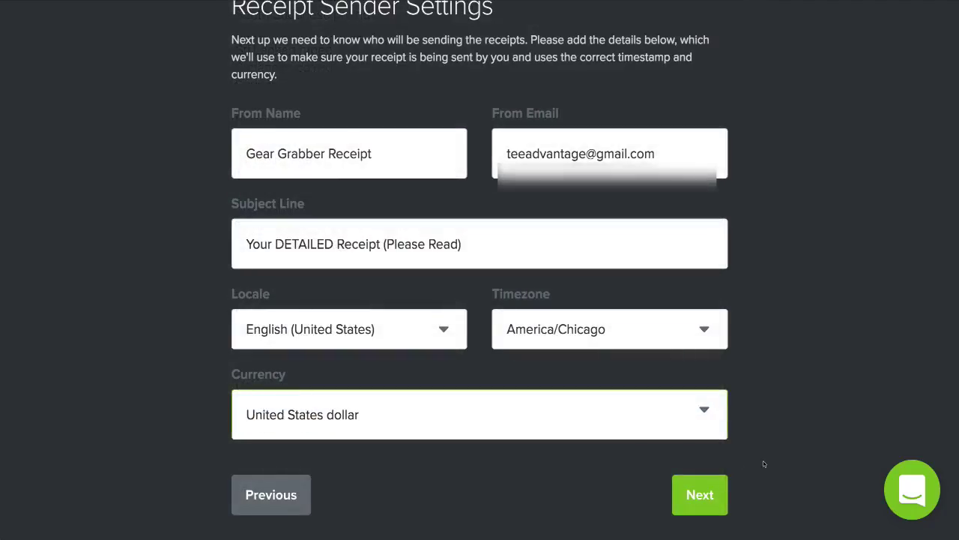
pyautogui.click(688, 494)
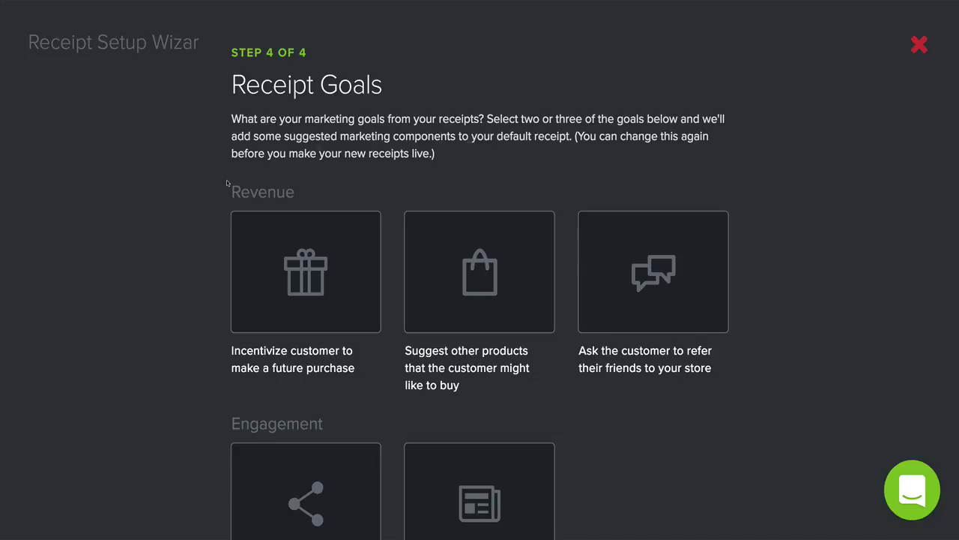
# - Select the receipt goals of incentivizing a future purchase and suggesting other products, and finish the setup wizard
pyautogui.scroll(-1, 195, 224)
pyautogui.click(276, 238)
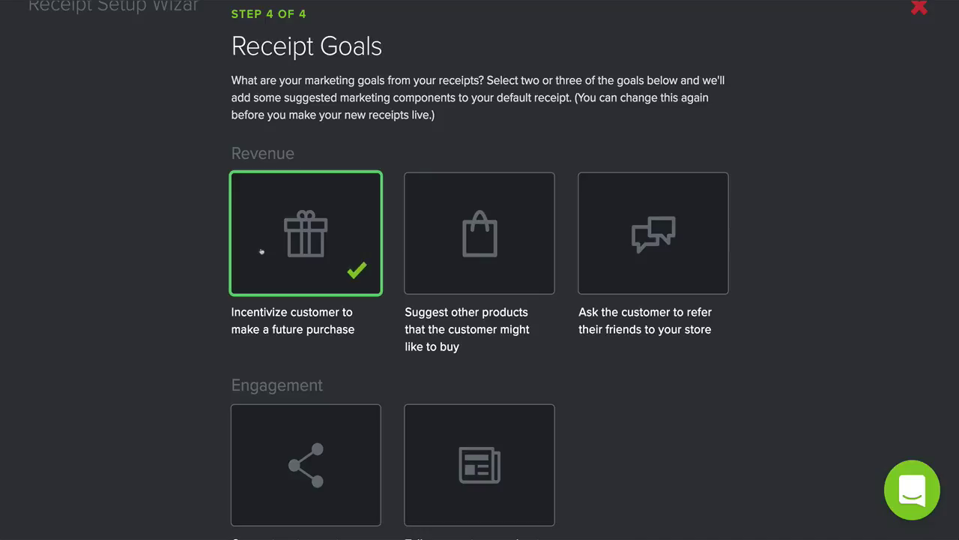
pyautogui.scroll(-1, 345, 236)
pyautogui.click(472, 260)
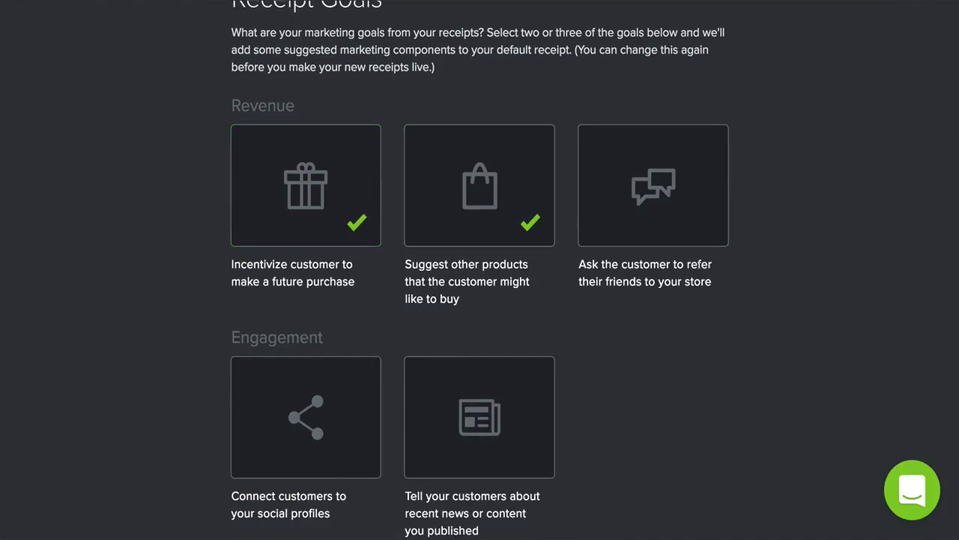
pyautogui.scroll(-2, 702, 265)
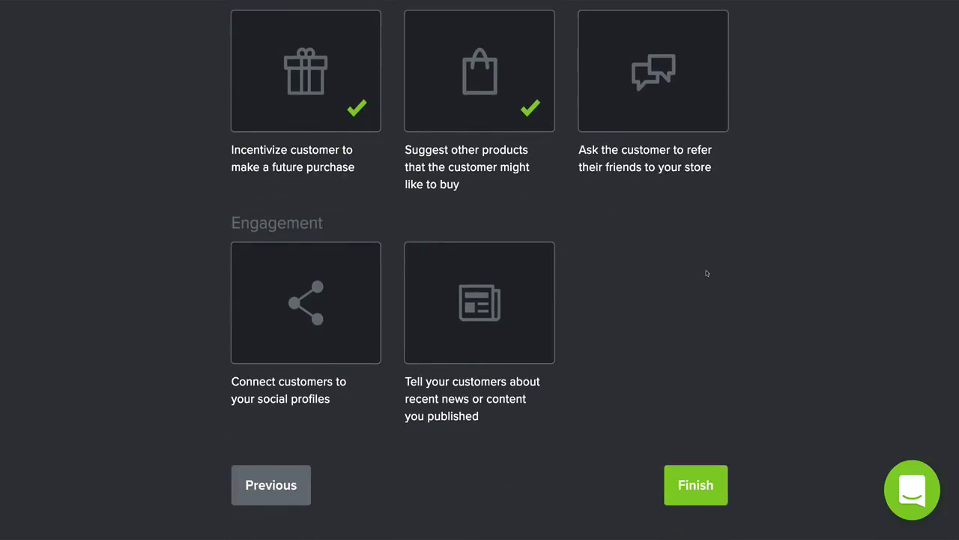
pyautogui.scroll(4, 708, 275)
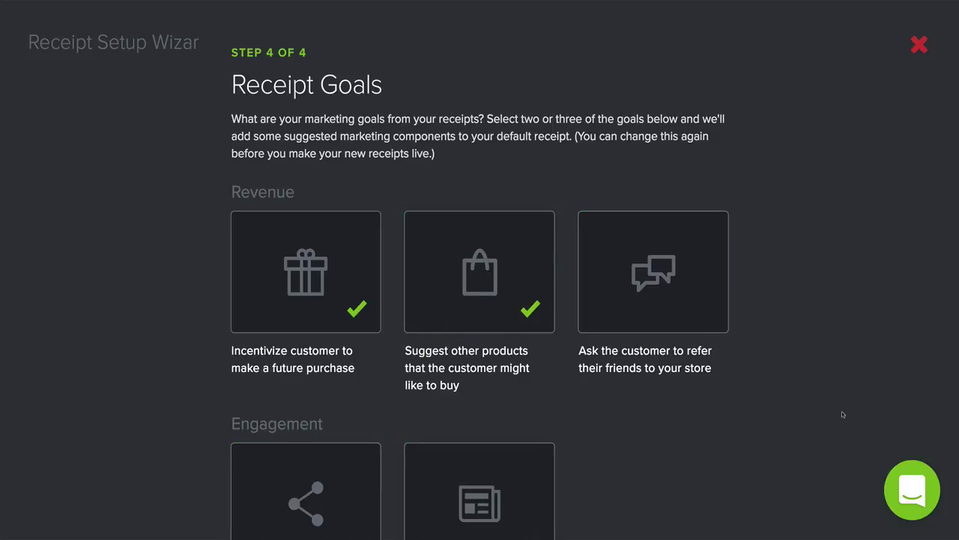
pyautogui.scroll(-5, 843, 415)
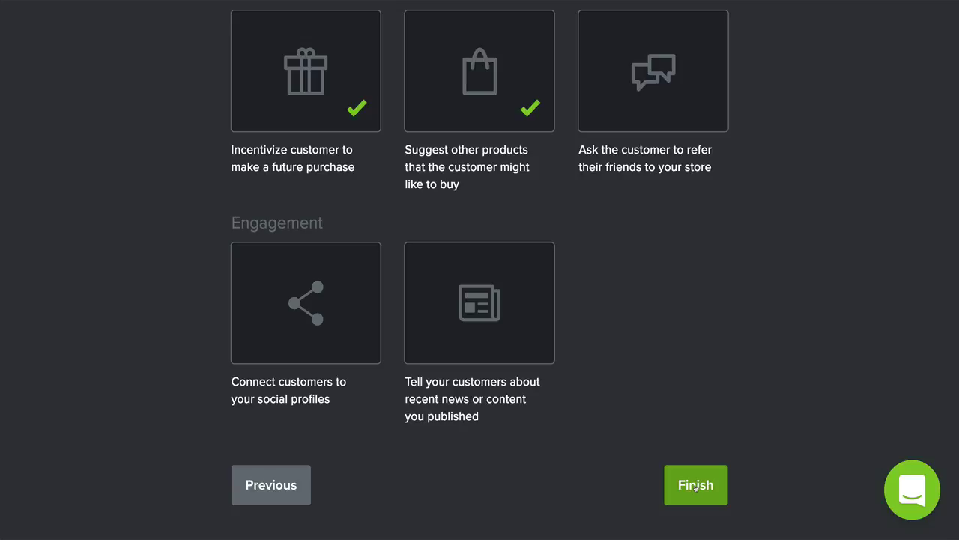
pyautogui.click(695, 486)
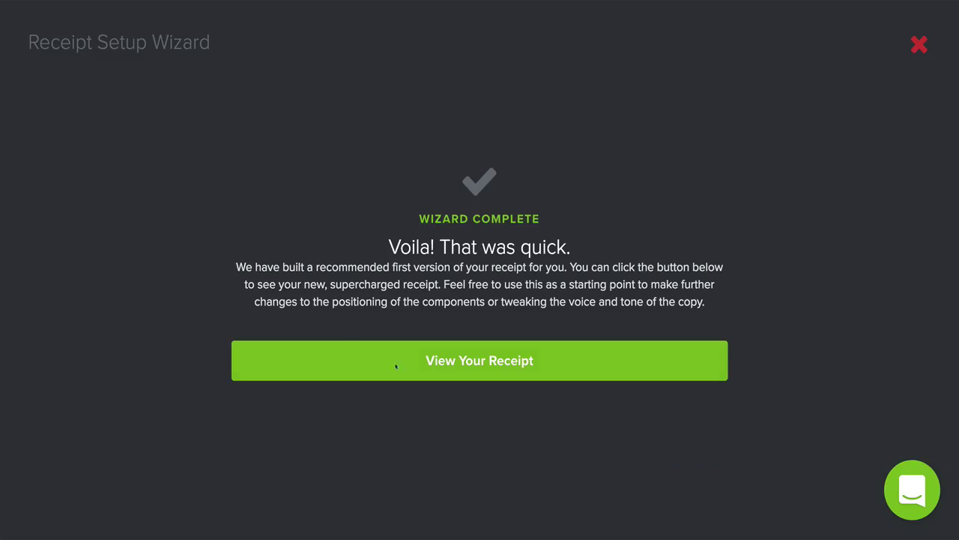
# - Open the generated receipt and review the default template from the logo and discount coupon down to the store footer
pyautogui.moveTo(431, 248); pyautogui.dragTo(666, 244)
pyautogui.click(598, 263)
pyautogui.click(455, 377)
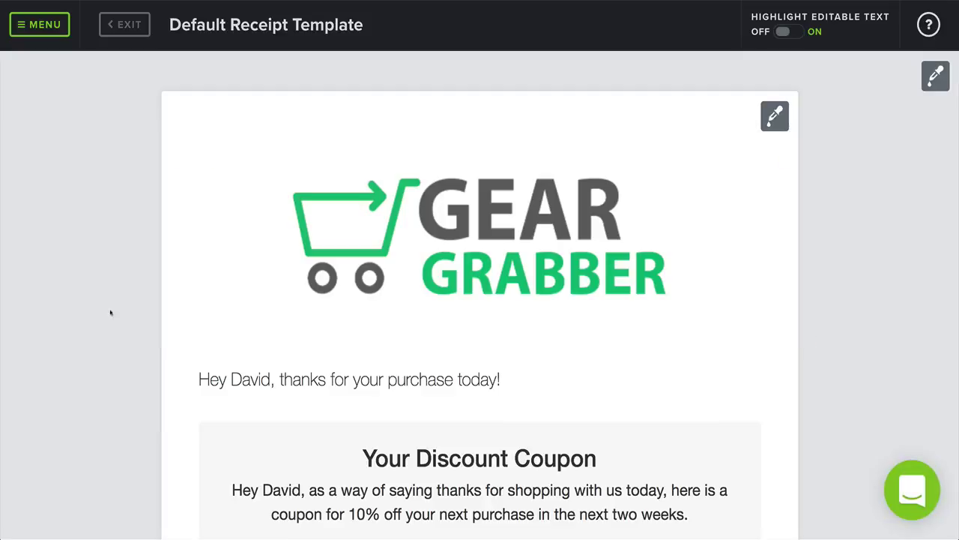
pyautogui.scroll(-4, 333, 277)
pyautogui.scroll(-9, 334, 277)
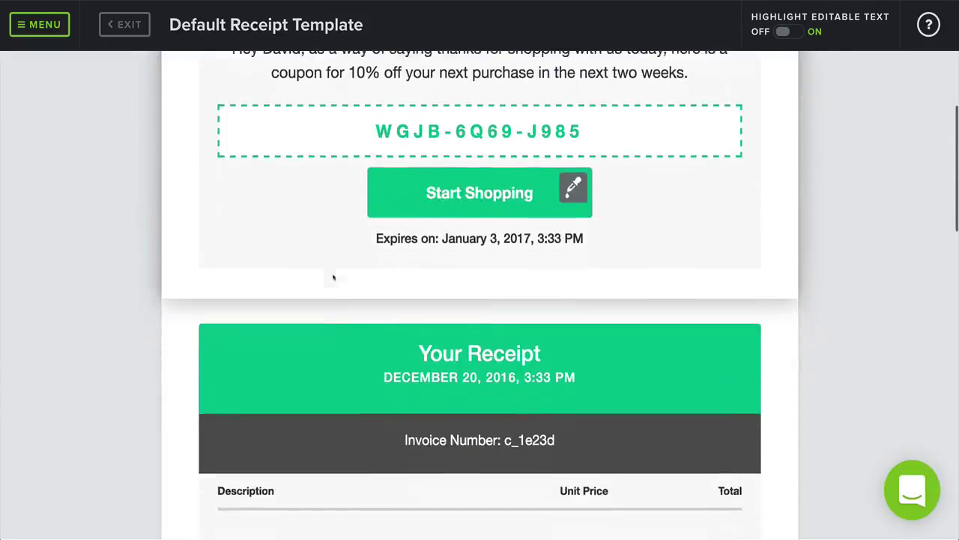
pyautogui.scroll(-6, 335, 278)
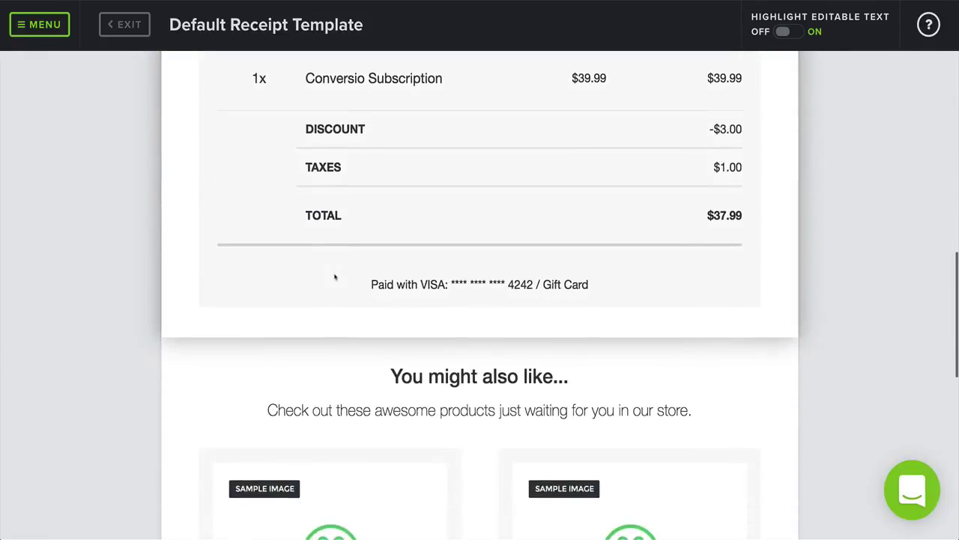
pyautogui.scroll(-5, 335, 278)
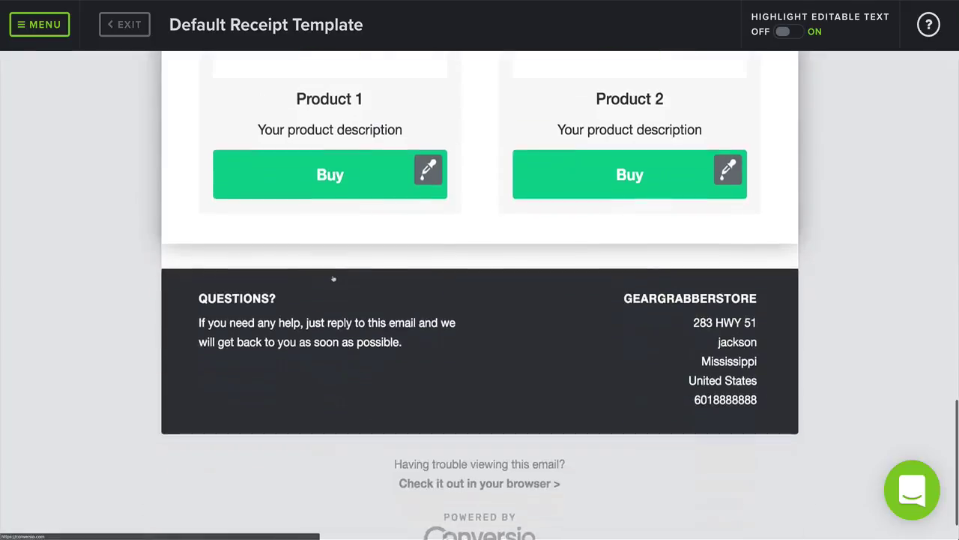
# - Return to the start of the receipt template and examine the logo, greeting and discount coupon section
pyautogui.scroll(15, 336, 278)
pyautogui.scroll(5, 336, 278)
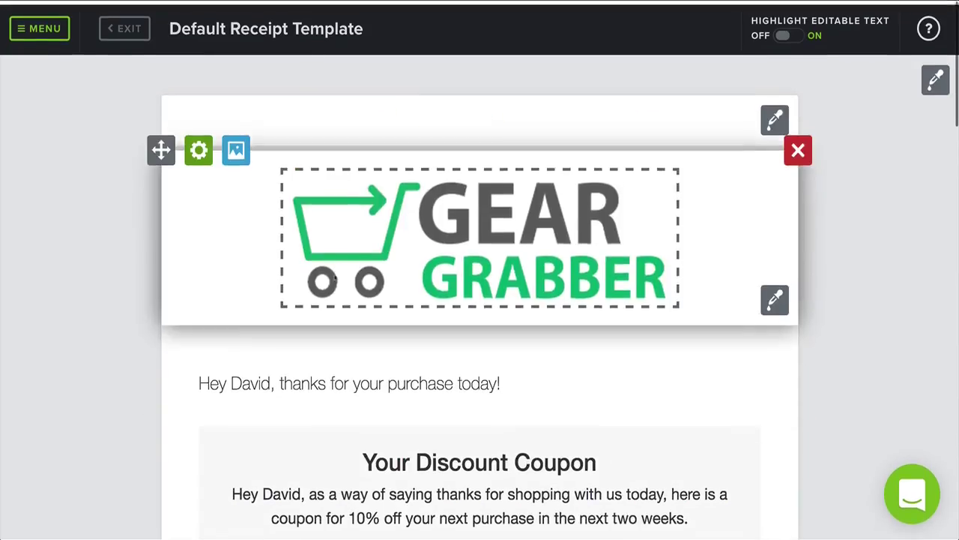
pyautogui.scroll(-2, 79, 260)
pyautogui.scroll(-1, 80, 261)
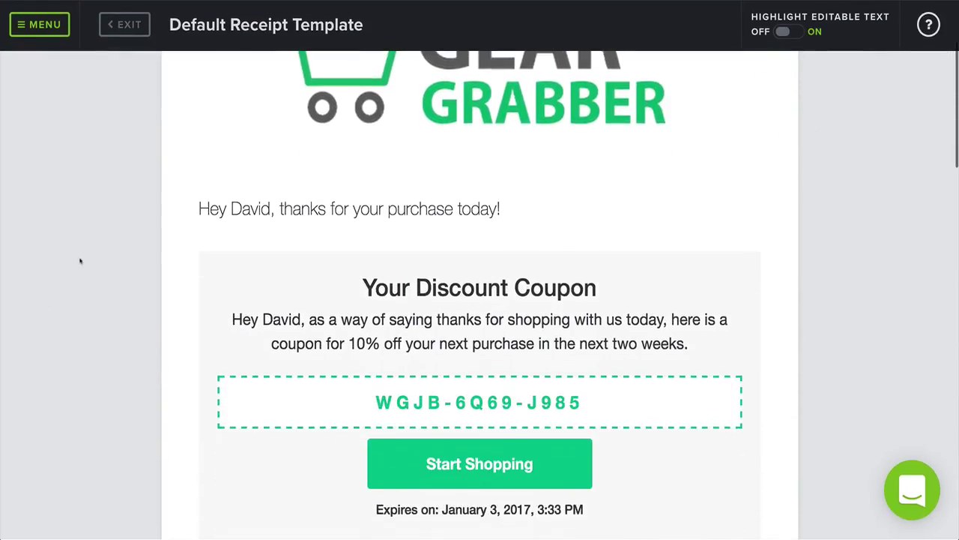
pyautogui.scroll(-2, 314, 242)
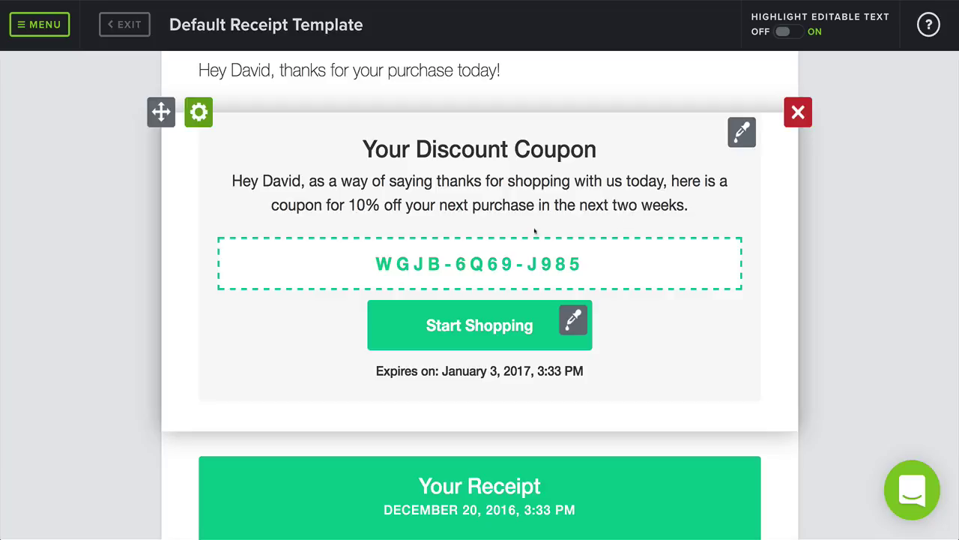
pyautogui.scroll(-1, 159, 272)
pyautogui.scroll(5, 159, 273)
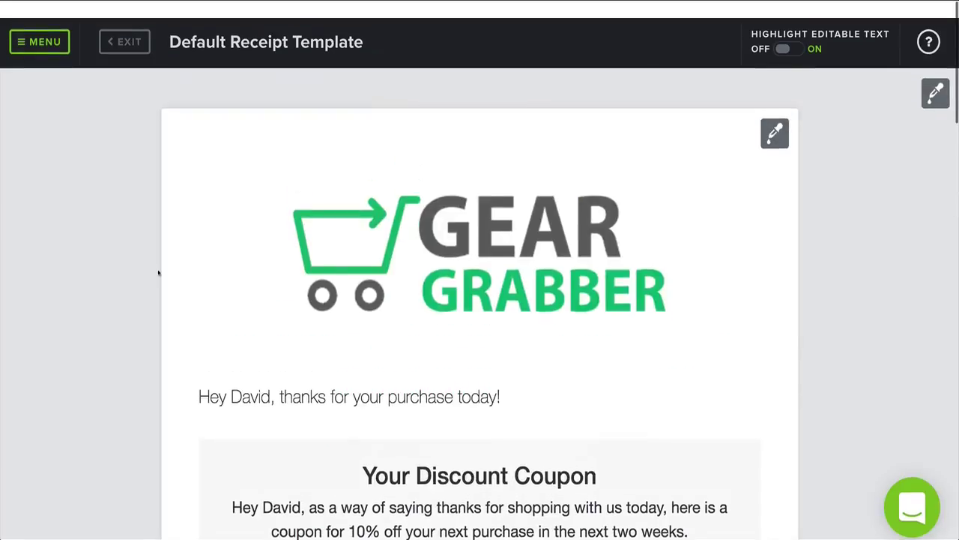
pyautogui.scroll(-8, 626, 253)
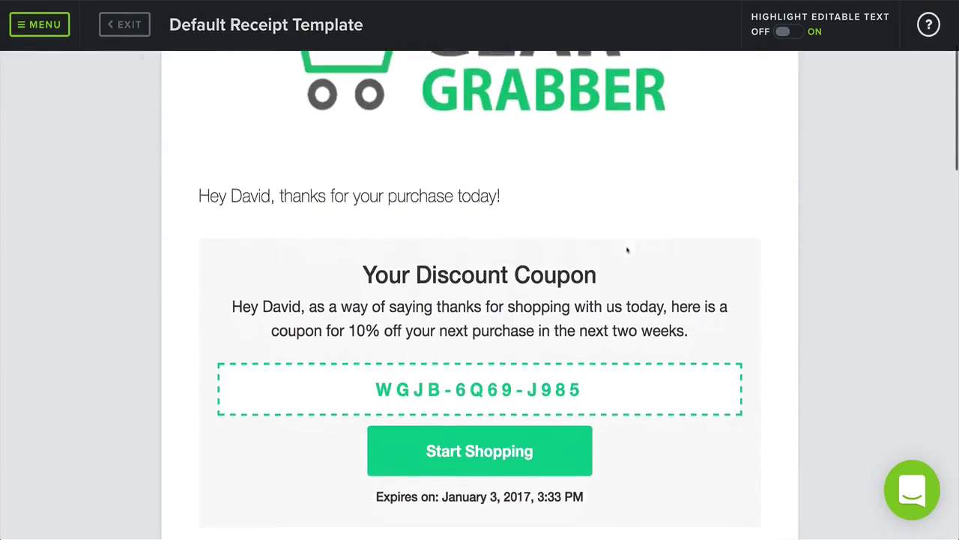
pyautogui.scroll(-1, 526, 175)
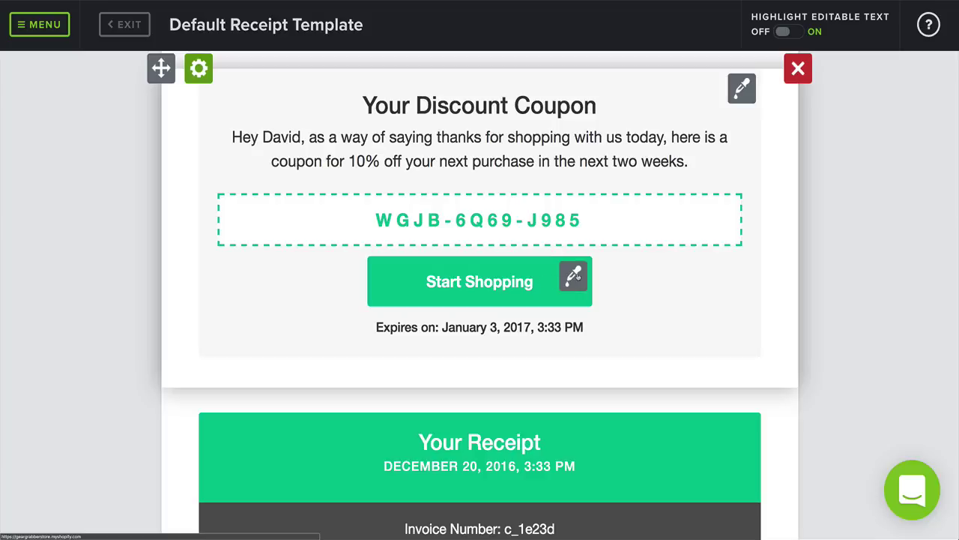
# - Examine the template's invoice details, order totals and the "You might also like..." product suggestions
pyautogui.scroll(-6, 577, 279)
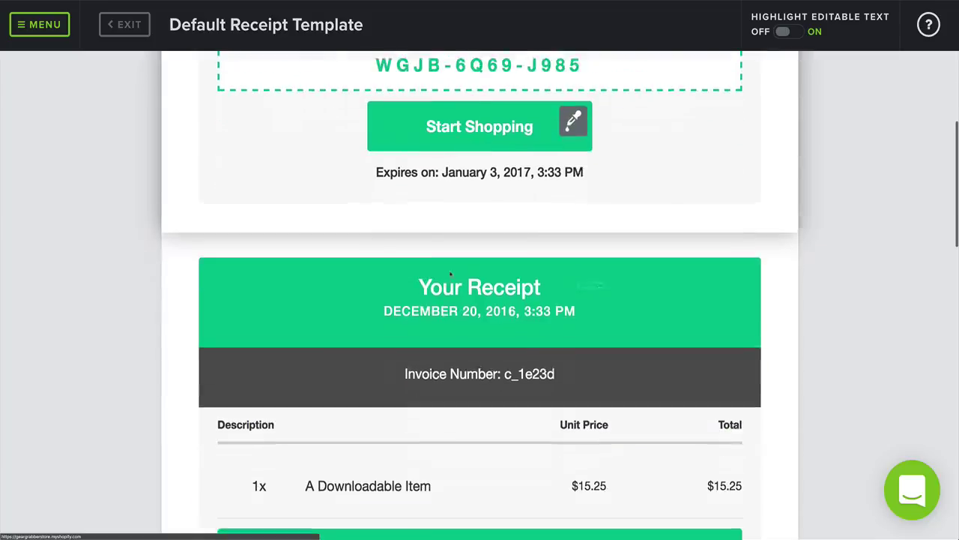
pyautogui.scroll(-5, 581, 248)
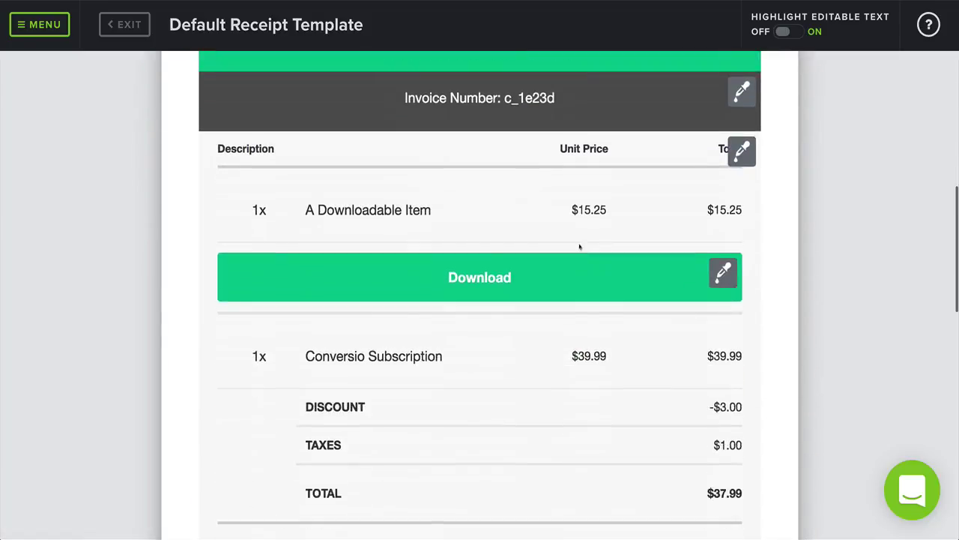
pyautogui.scroll(-6, 368, 252)
pyautogui.scroll(-7, 416, 252)
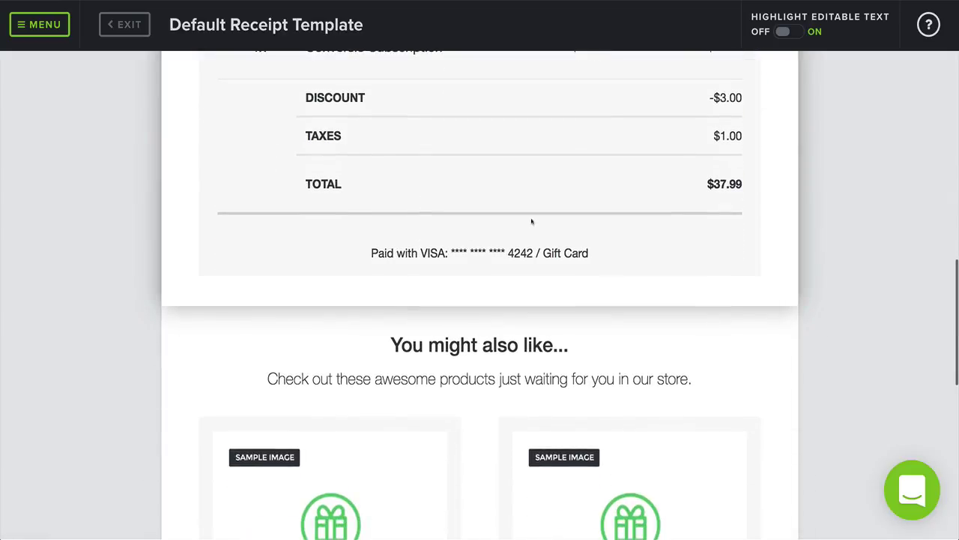
pyautogui.scroll(-2, 533, 221)
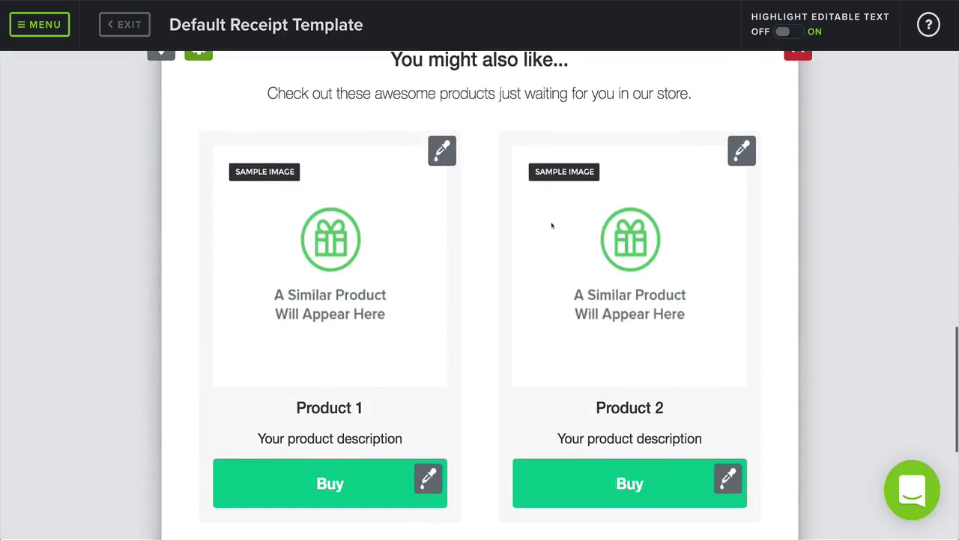
pyautogui.scroll(1, 558, 229)
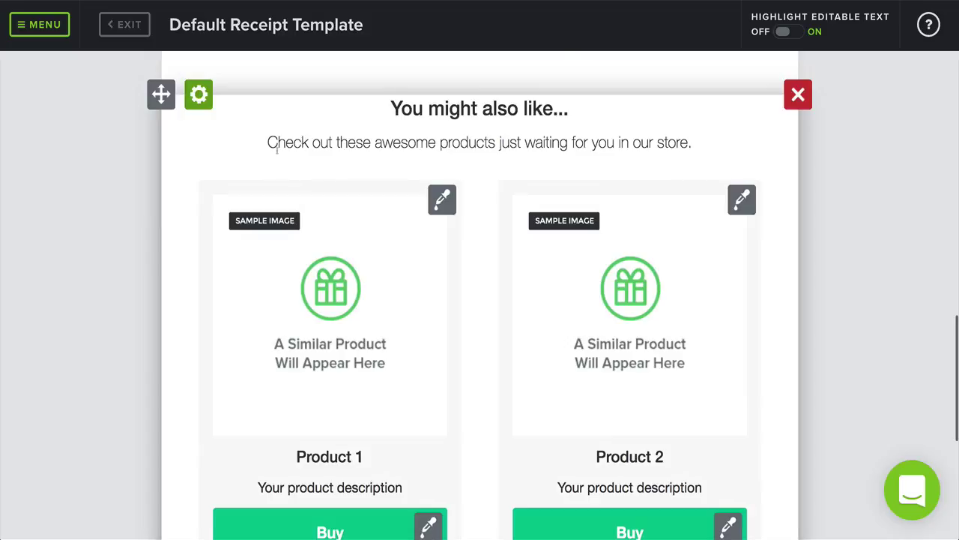
pyautogui.scroll(-2, 315, 152)
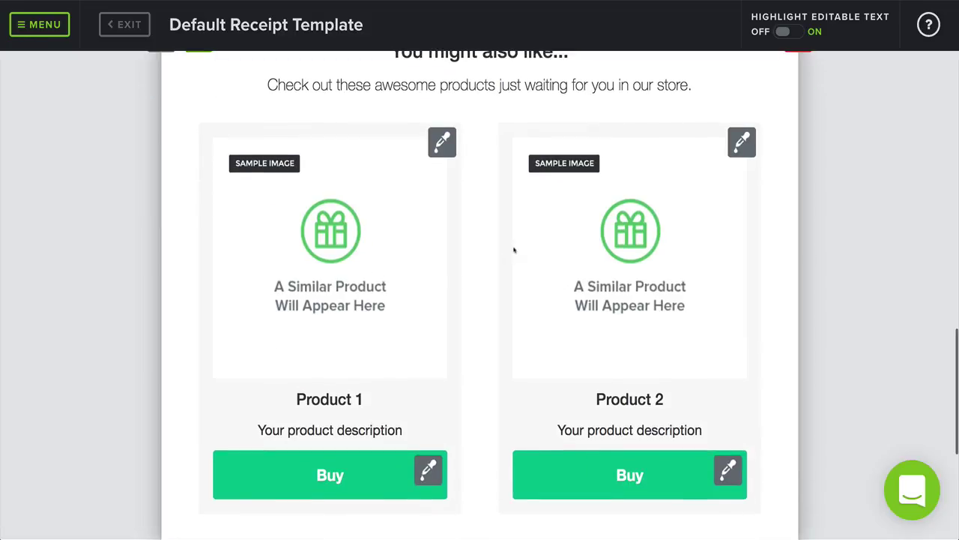
pyautogui.scroll(-2, 538, 251)
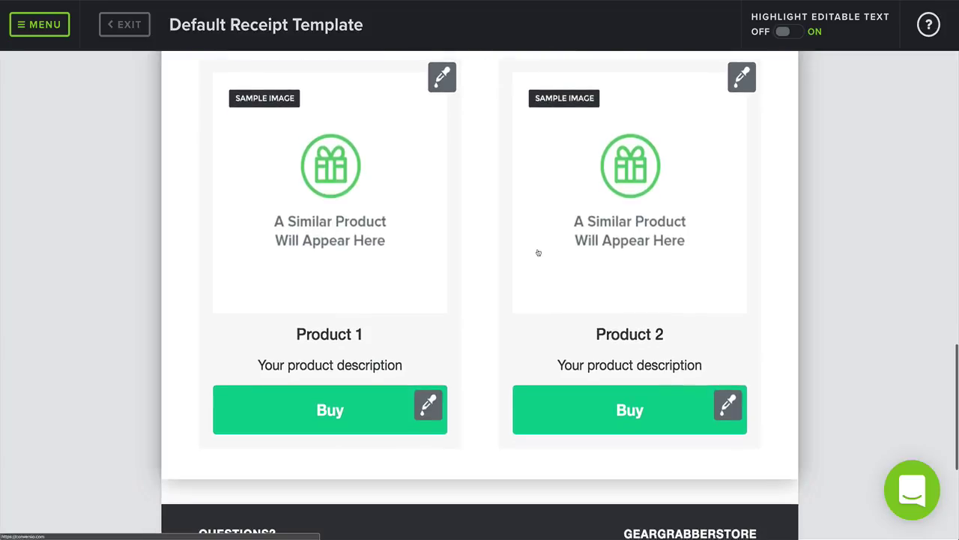
pyautogui.scroll(2, 537, 252)
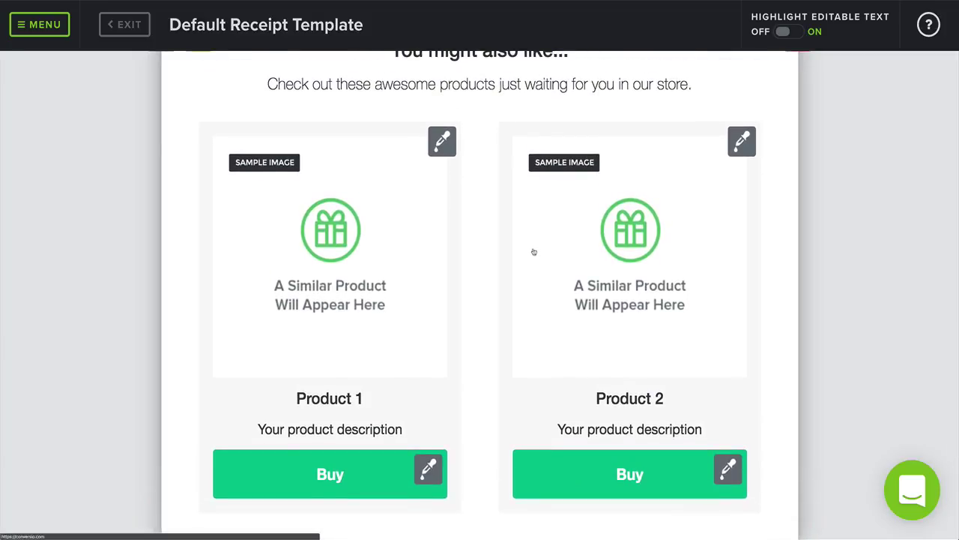
# - Highlight the code in the discount coupon section and look over the suggested products and store footer again
pyautogui.scroll(15, 533, 251)
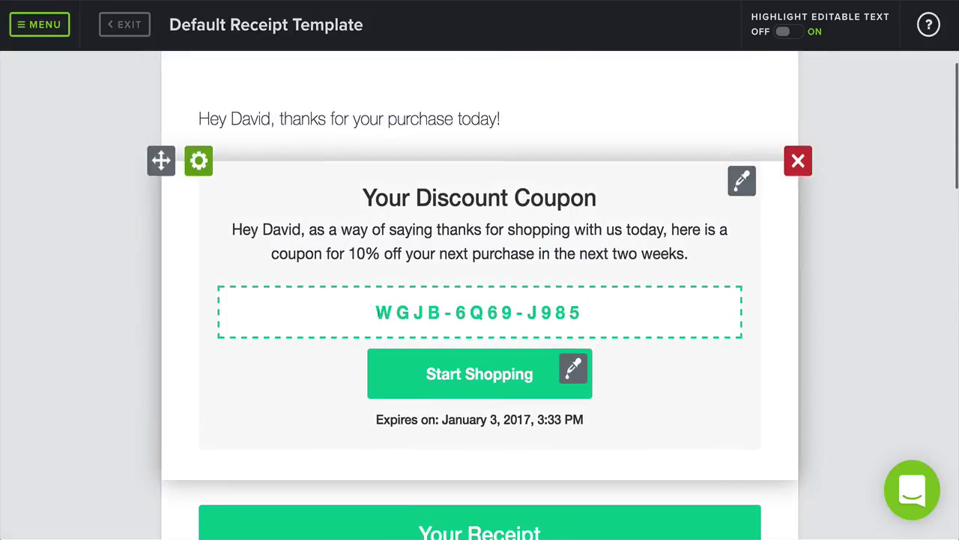
pyautogui.moveTo(373, 312); pyautogui.dragTo(617, 310)
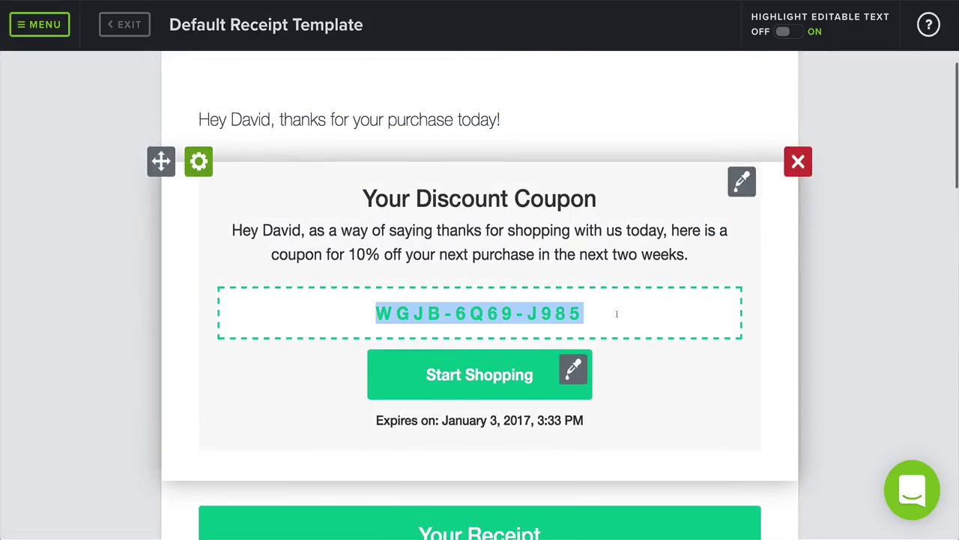
pyautogui.scroll(-15, 464, 310)
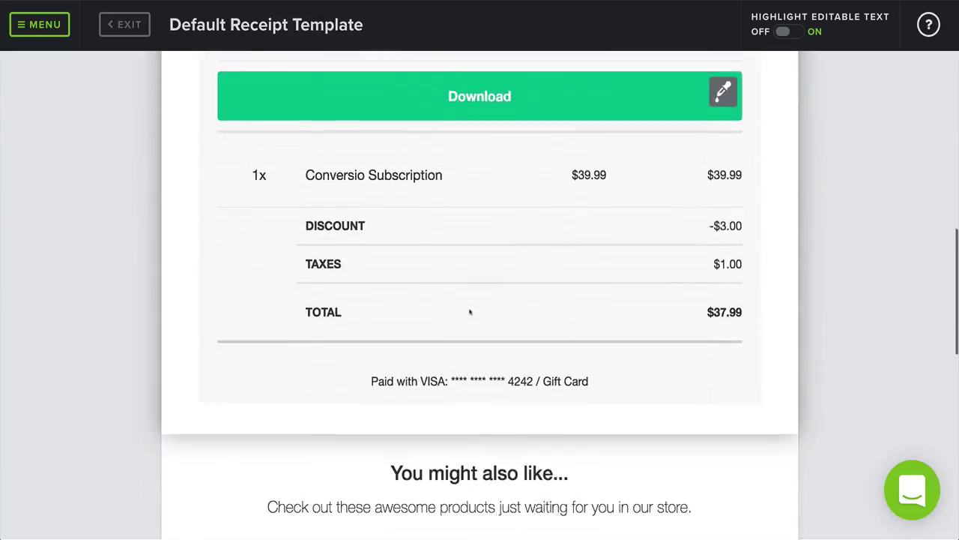
pyautogui.scroll(-1, 470, 309)
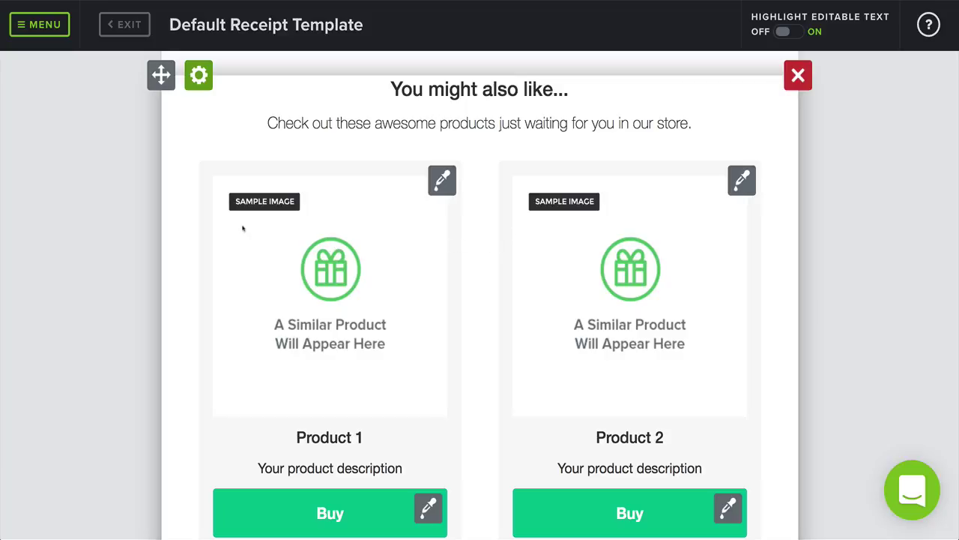
pyautogui.scroll(-4, 193, 224)
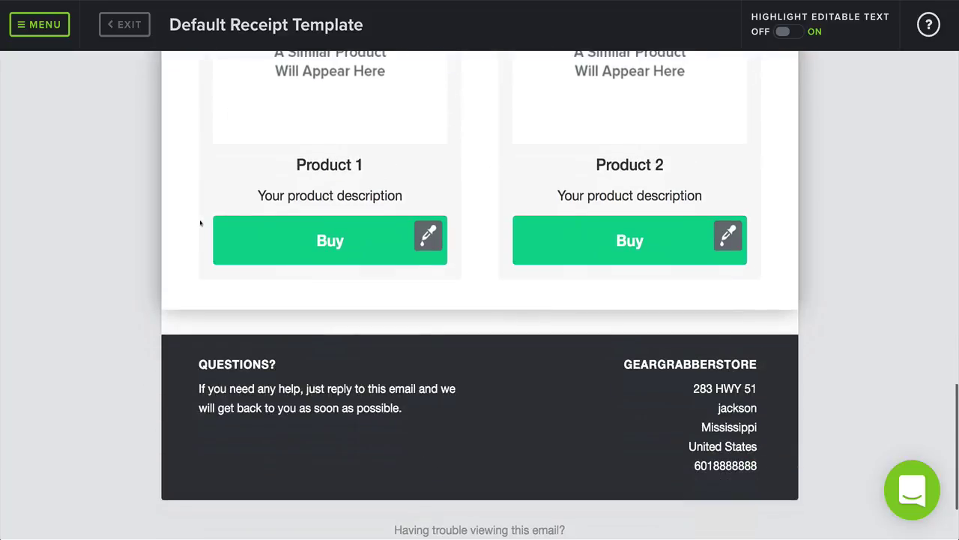
# - Below the greeting line, add the note "** Please Note: Some Items May Take 3-4 Weeks For Delivery **", separated by a blank line
pyautogui.scroll(12, 201, 223)
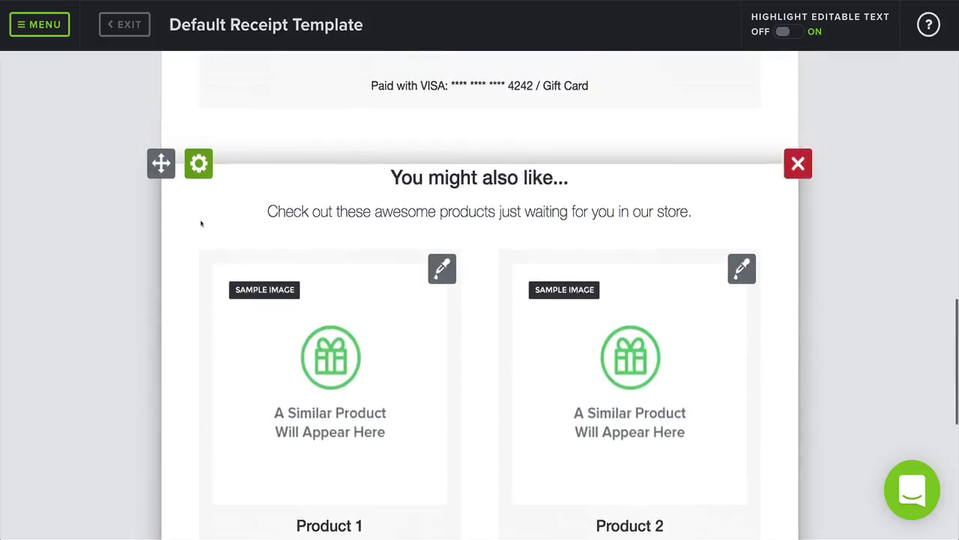
pyautogui.scroll(8, 214, 227)
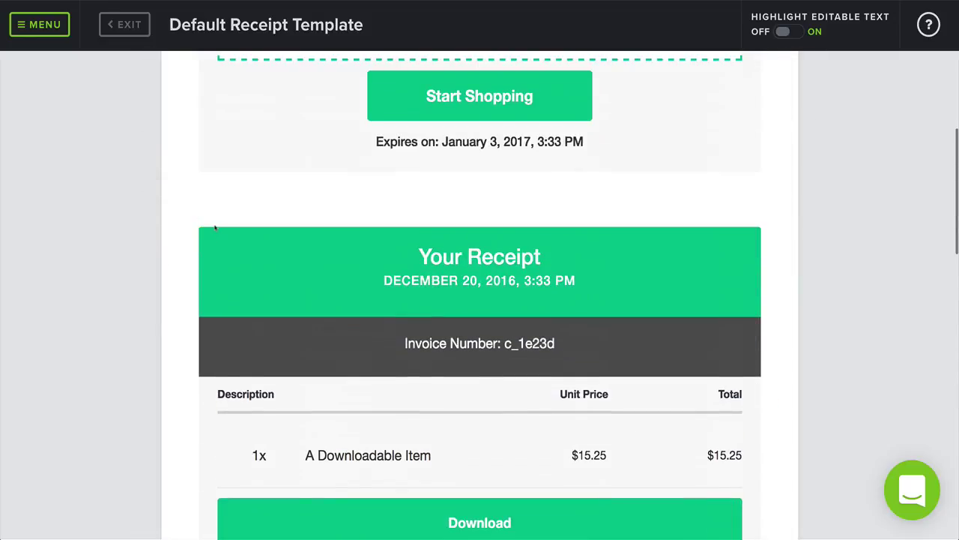
pyautogui.scroll(3, 215, 227)
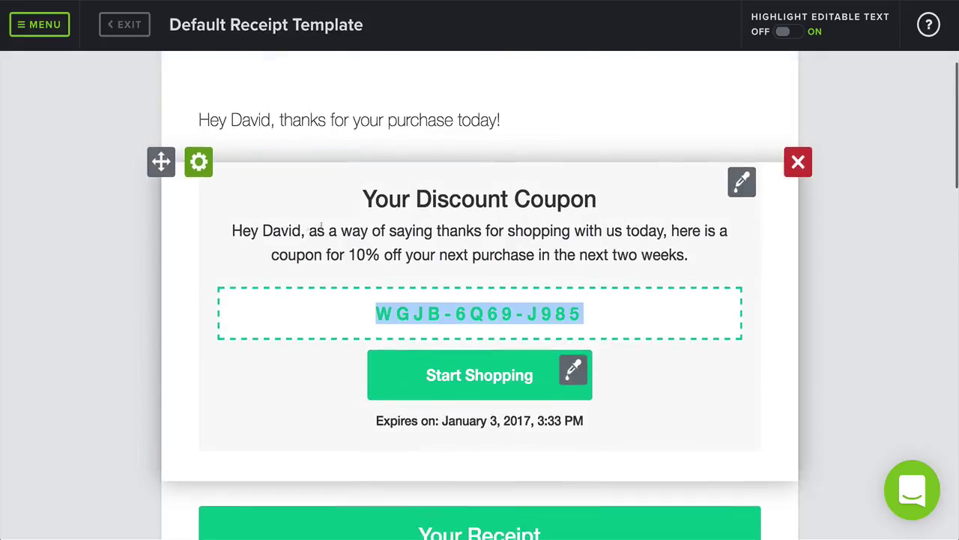
pyautogui.click(525, 190)
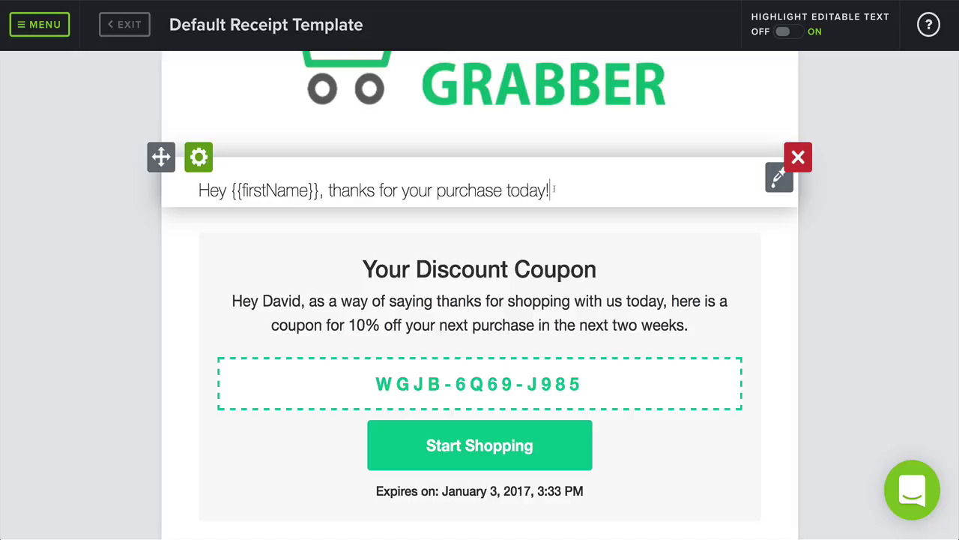
pyautogui.press('Return')
pyautogui.press('Return')
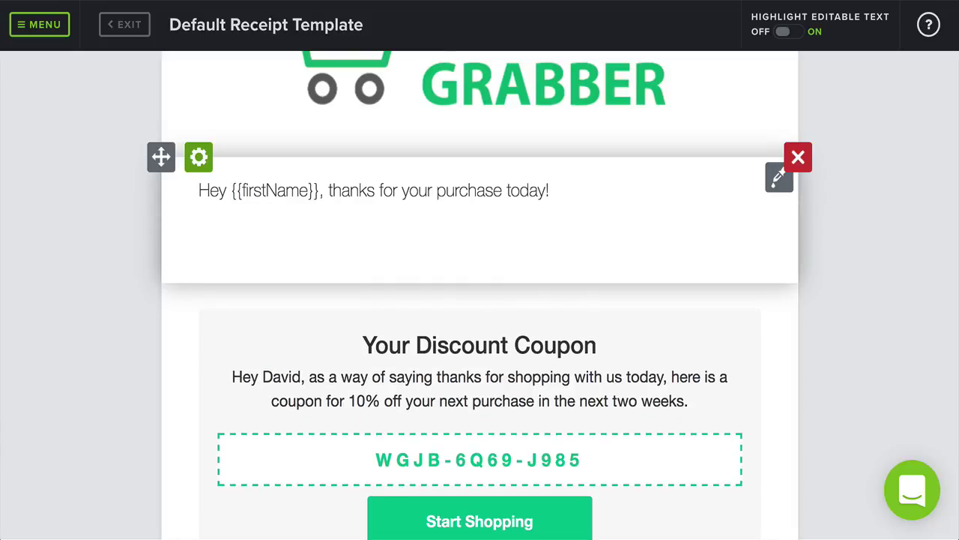
pyautogui.write('** Please Note')
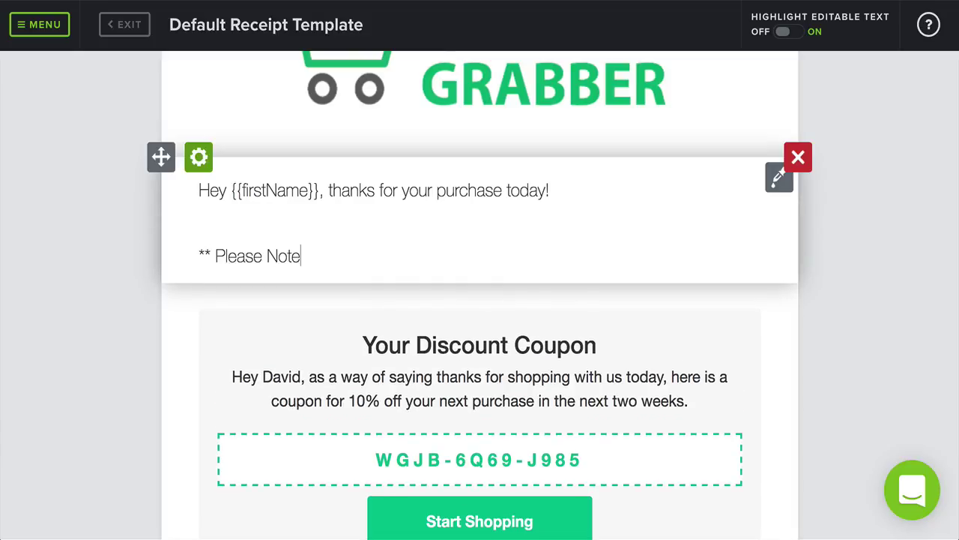
pyautogui.write(': Some')
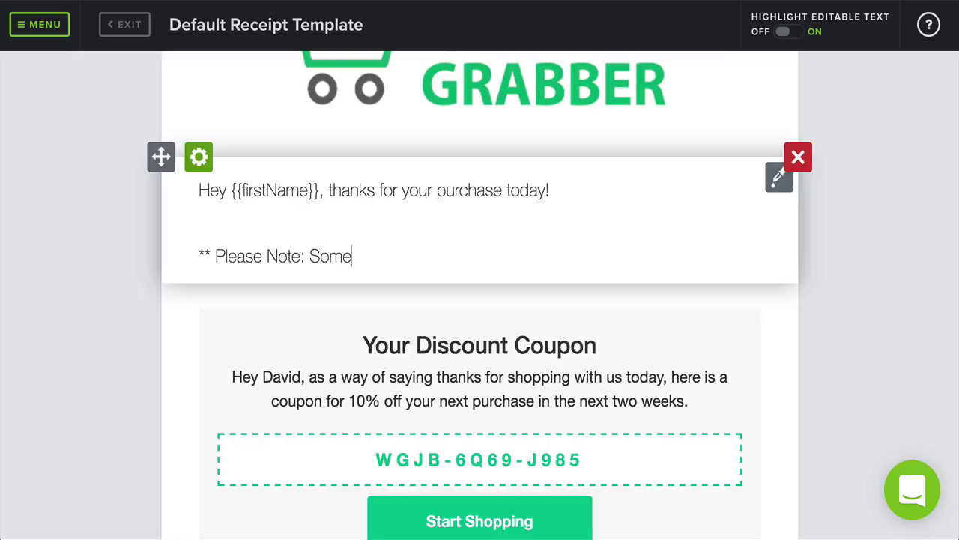
pyautogui.write(' Items May ')
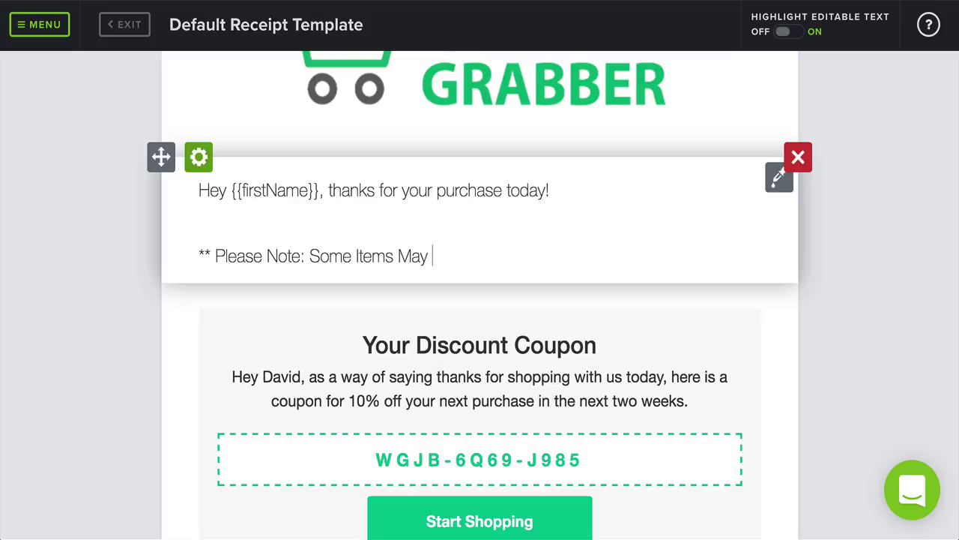
pyautogui.write('Take 3-4 Weeks For De')
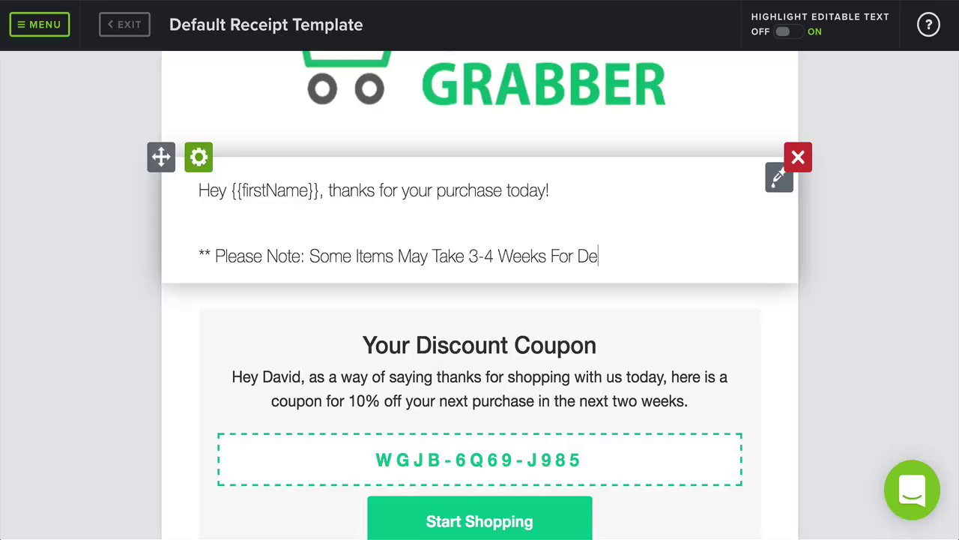
pyautogui.write('livery **')
pyautogui.press('Home')
pyautogui.press('BackSpace')
pyautogui.press('Return')
# - Center the delivery-time note under the greeting, leave text editing and look over the updated template
pyautogui.tripleClick(284, 256)
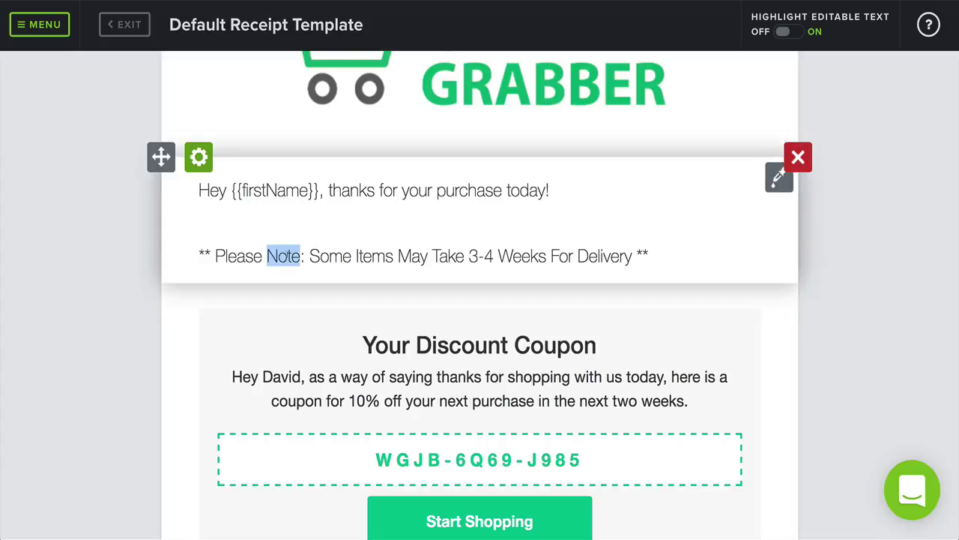
pyautogui.click(100, 257)
pyautogui.click(301, 255)
pyautogui.tripleClick(300, 256)
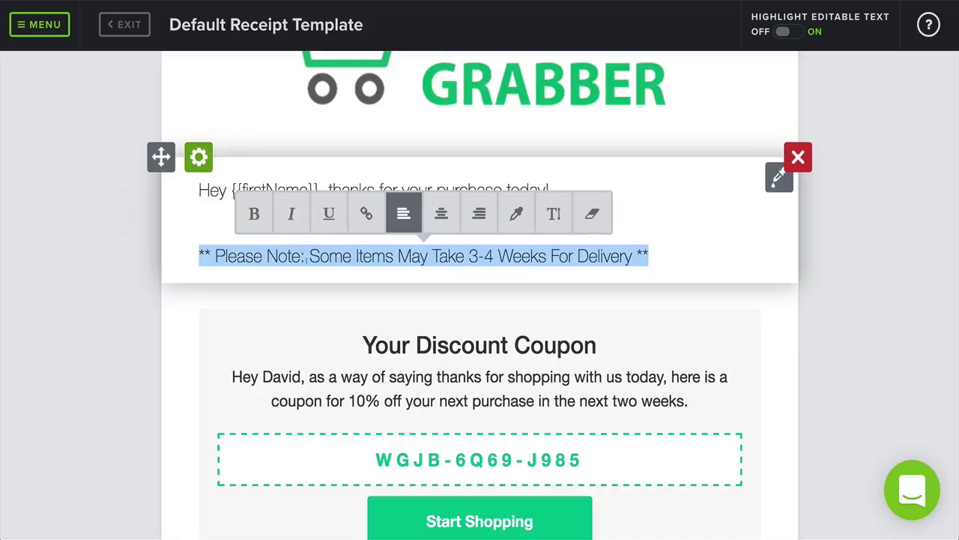
pyautogui.click(442, 214)
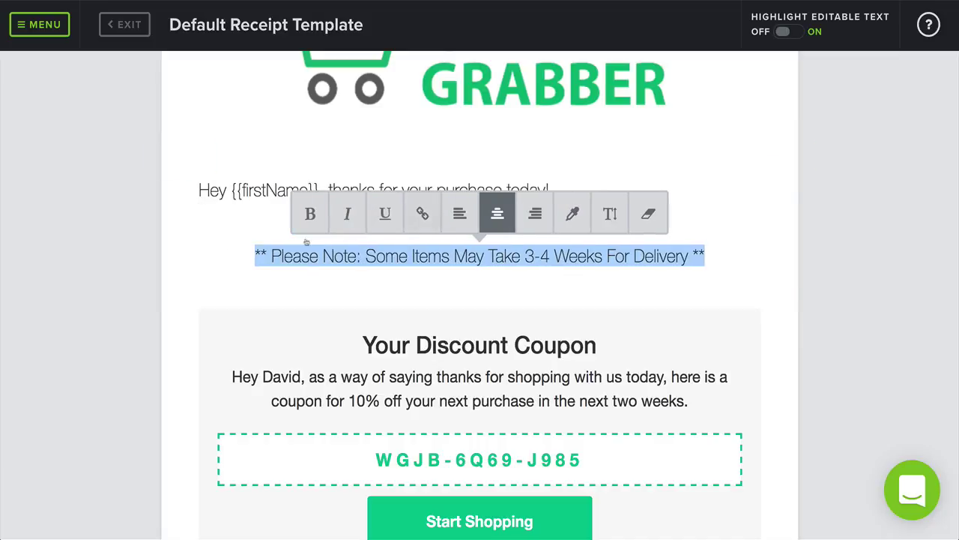
pyautogui.click(127, 300)
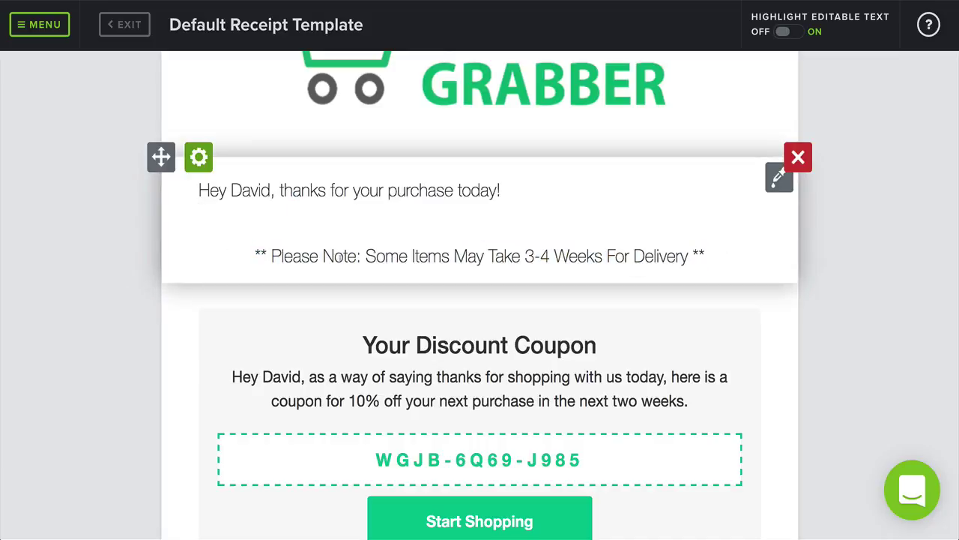
pyautogui.scroll(-1, 599, 217)
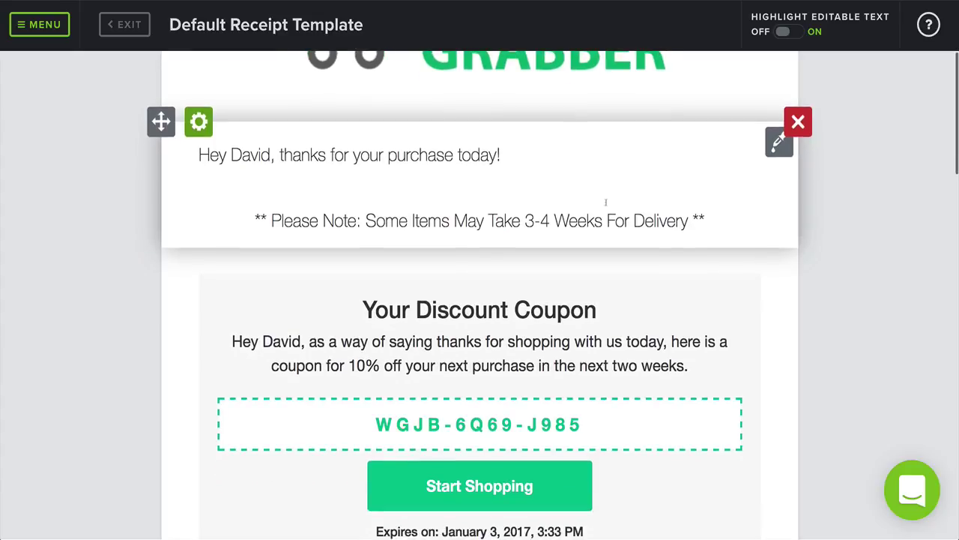
pyautogui.scroll(-15, 605, 201)
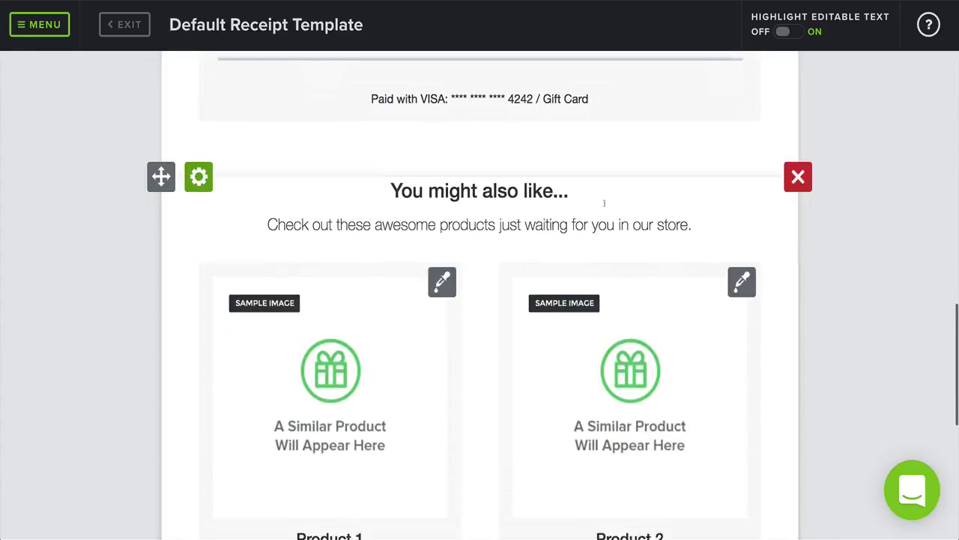
pyautogui.scroll(20, 604, 203)
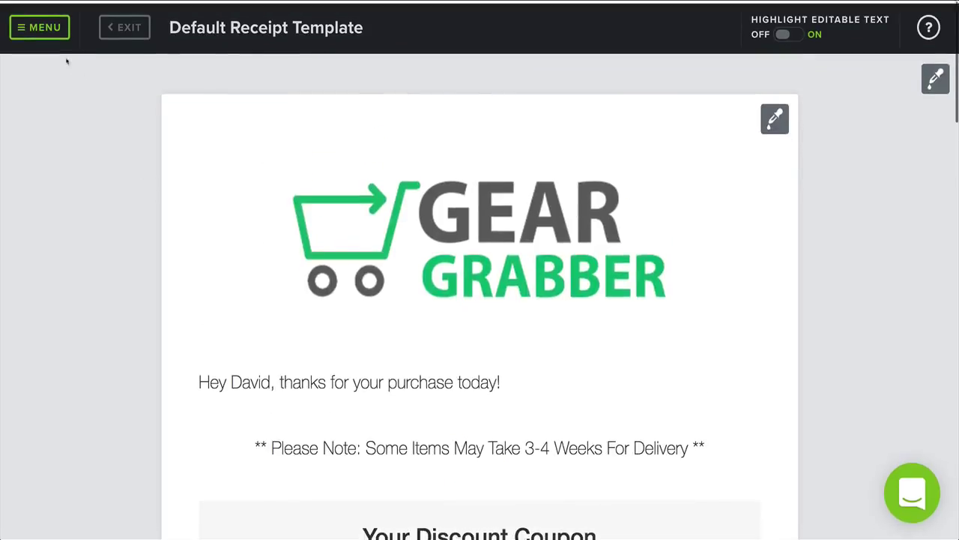
# - Add a Feedback block to the receipt template between the suggested products and the store footer
pyautogui.click(45, 25)
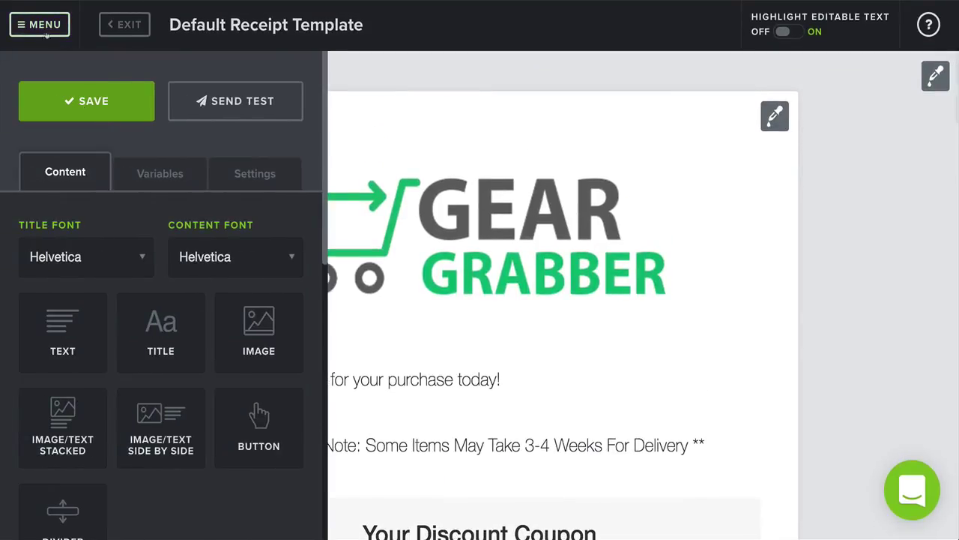
pyautogui.scroll(-4, 248, 225)
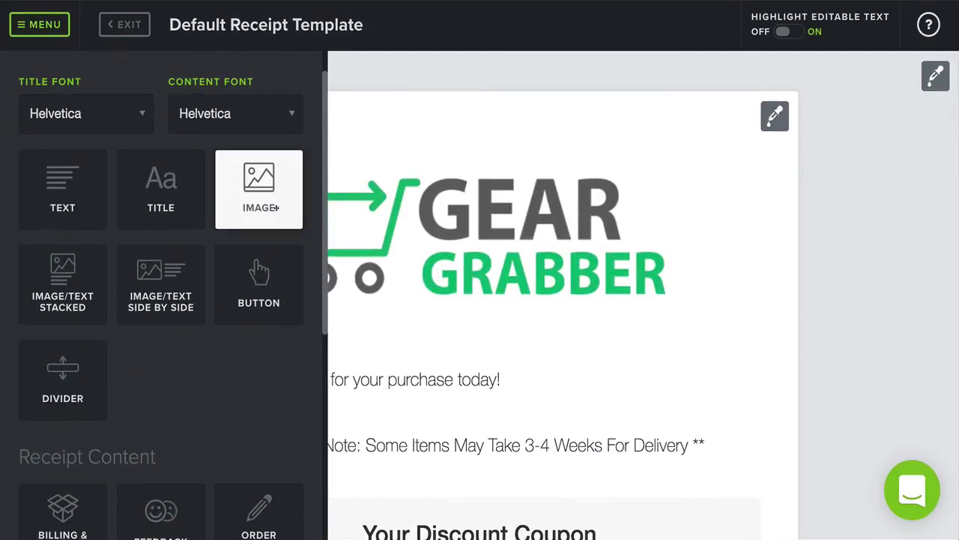
pyautogui.scroll(-5, 187, 248)
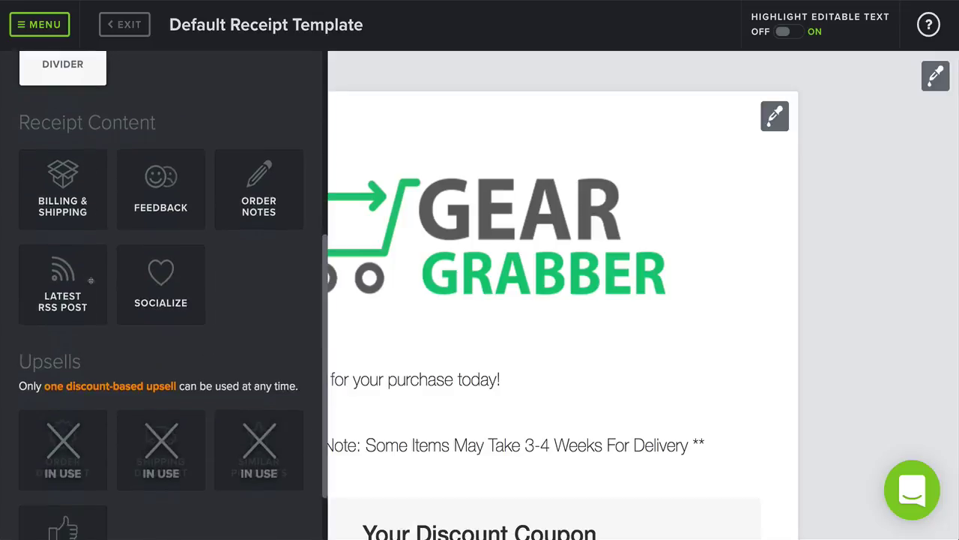
pyautogui.scroll(-1, 91, 281)
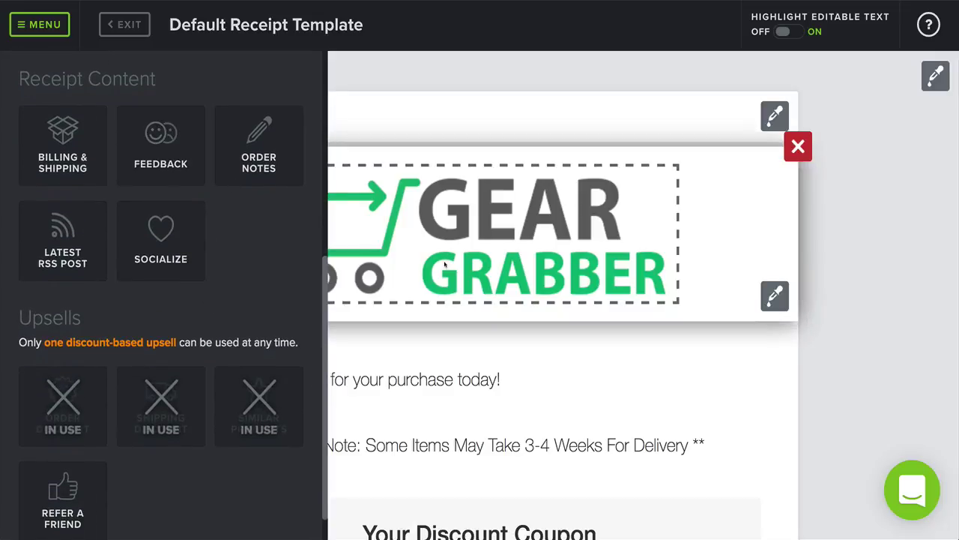
pyautogui.scroll(-15, 443, 264)
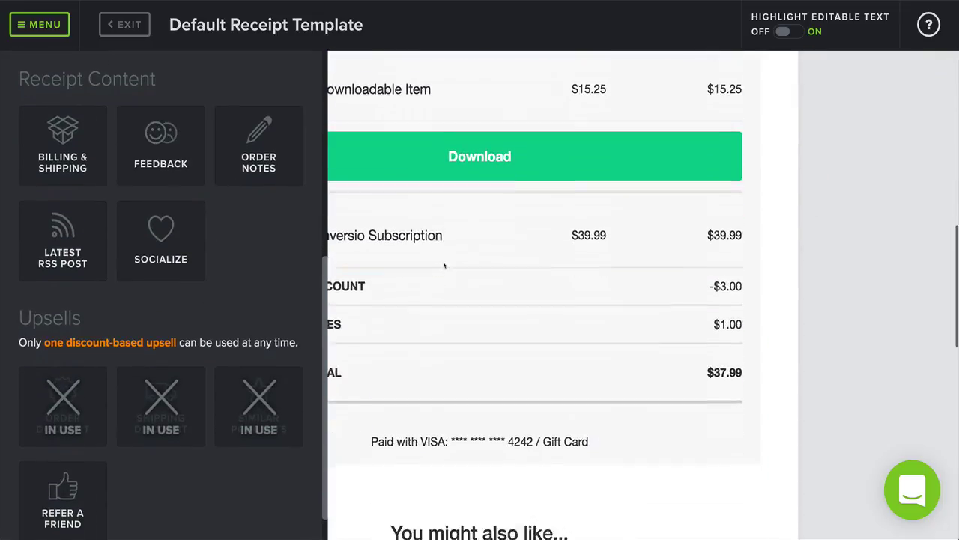
pyautogui.scroll(-4, 444, 264)
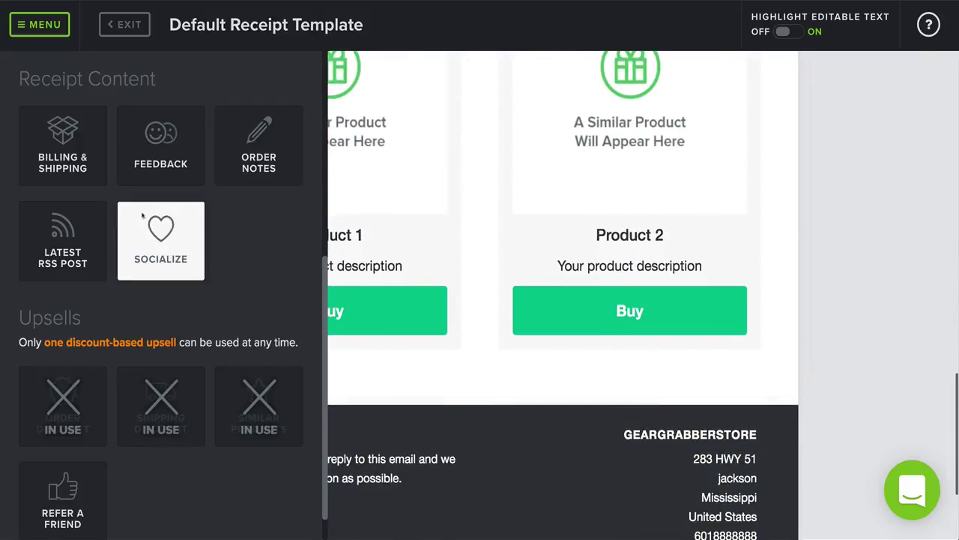
pyautogui.moveTo(134, 154); pyautogui.dragTo(441, 397)
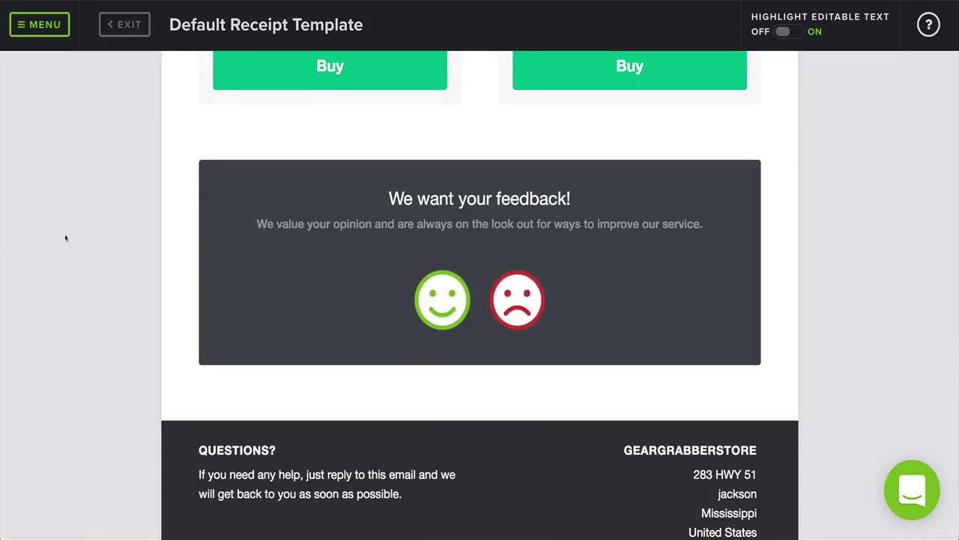
# - Add a Socialize block to the template directly below the feedback section and look over its placement
pyautogui.click(43, 27)
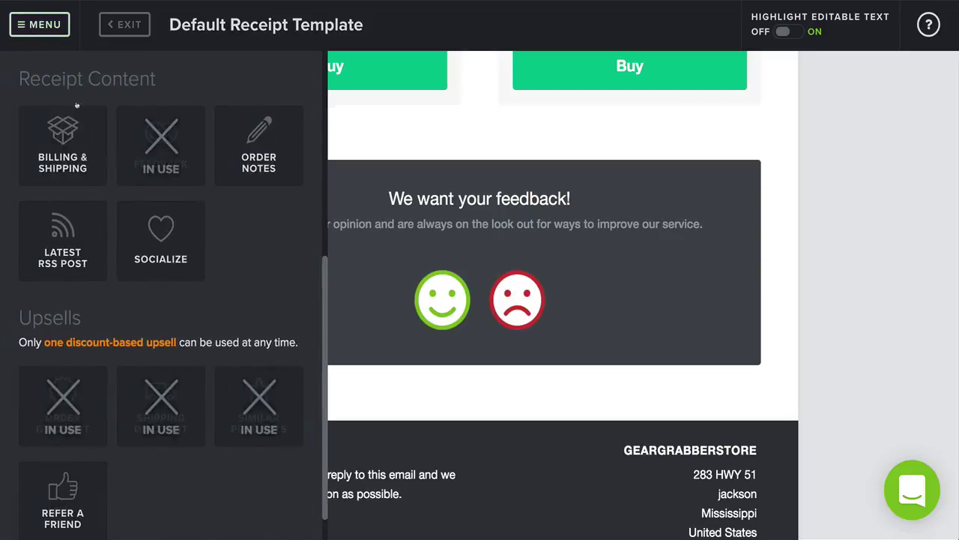
pyautogui.scroll(-3, 150, 172)
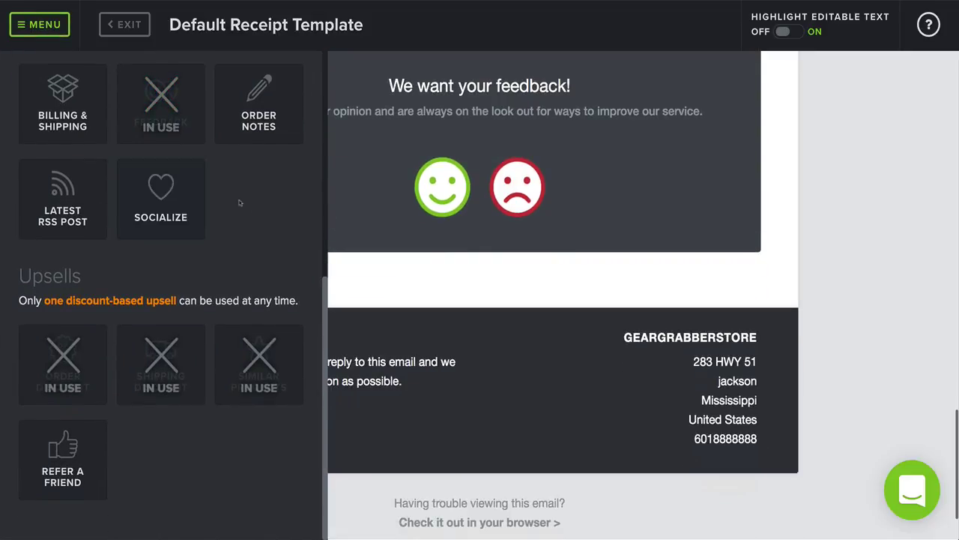
pyautogui.scroll(2, 269, 204)
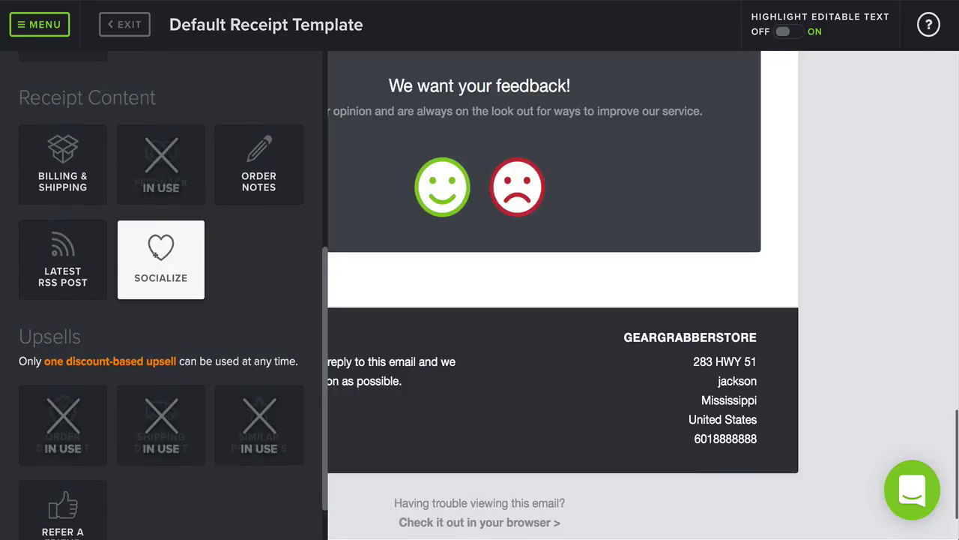
pyautogui.moveTo(165, 253); pyautogui.dragTo(445, 295)
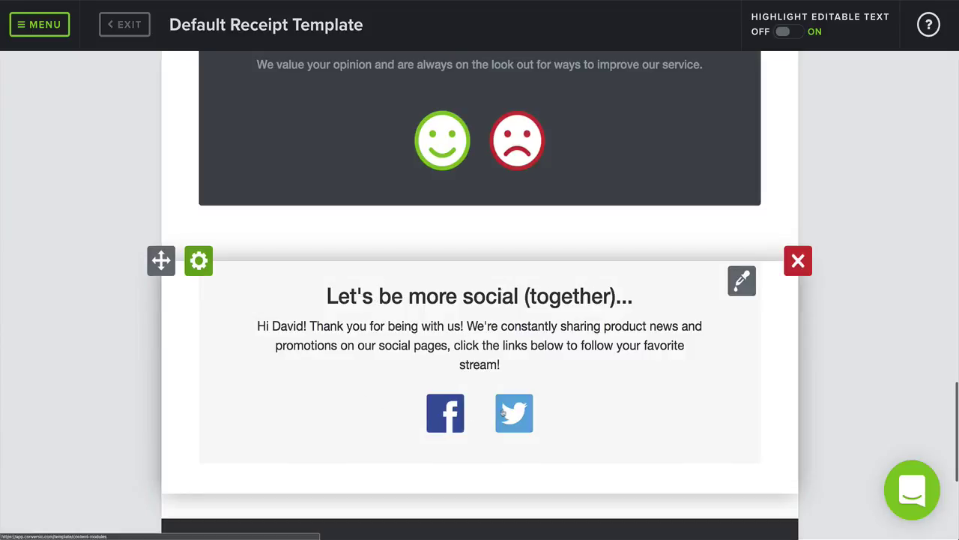
pyautogui.scroll(3, 564, 366)
pyautogui.scroll(-5, 569, 371)
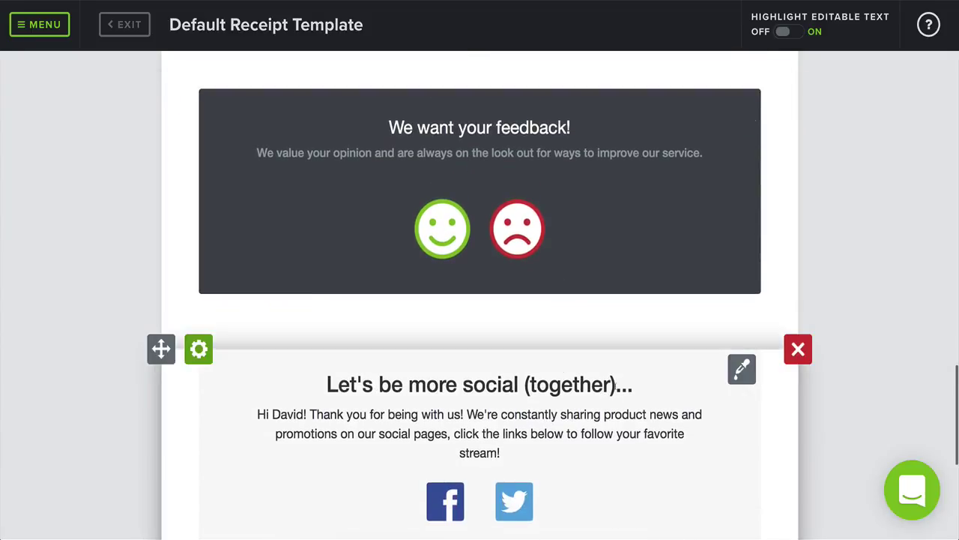
# - Look over the receipt template from its logo to the receipt section, and review the available content blocks
pyautogui.scroll(10, 619, 387)
pyautogui.scroll(15, 626, 387)
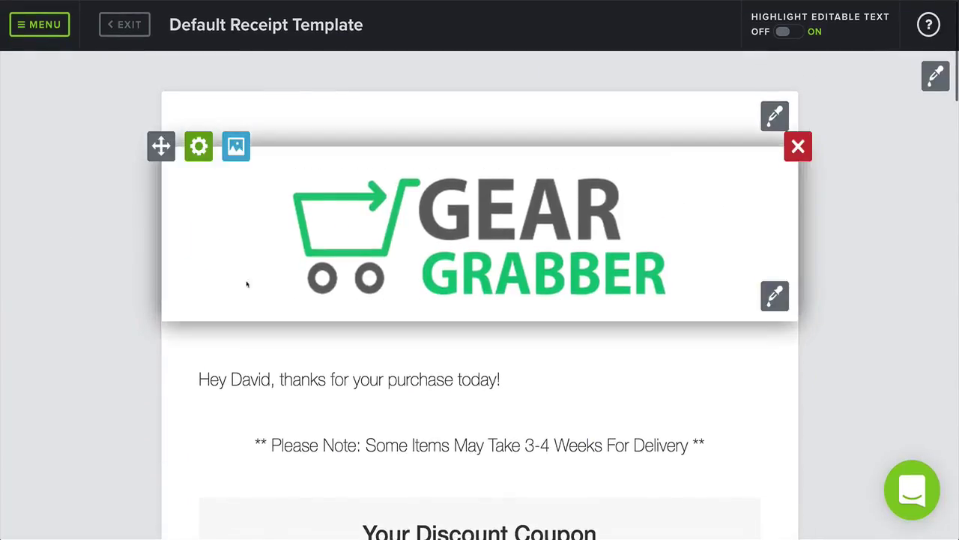
pyautogui.scroll(-5, 560, 268)
pyautogui.scroll(-3, 561, 268)
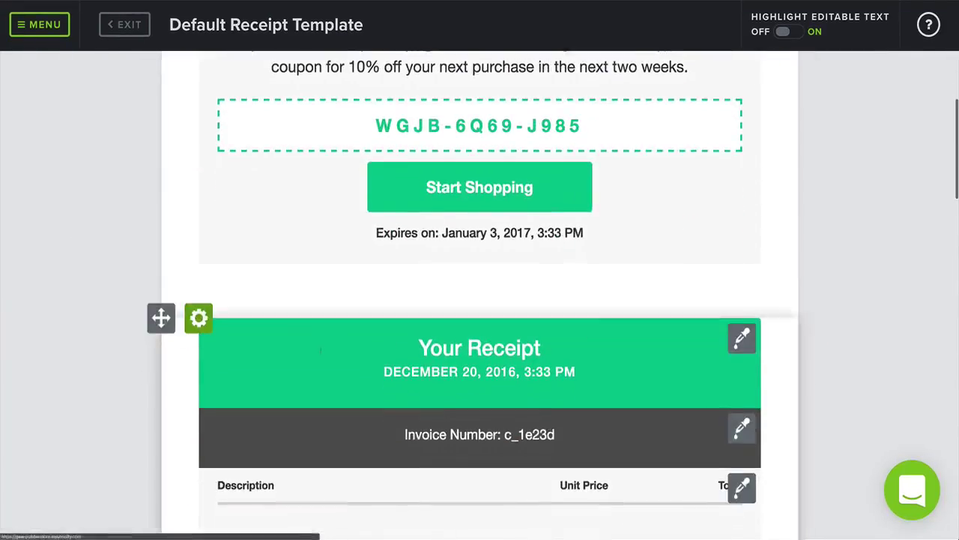
pyautogui.click(43, 32)
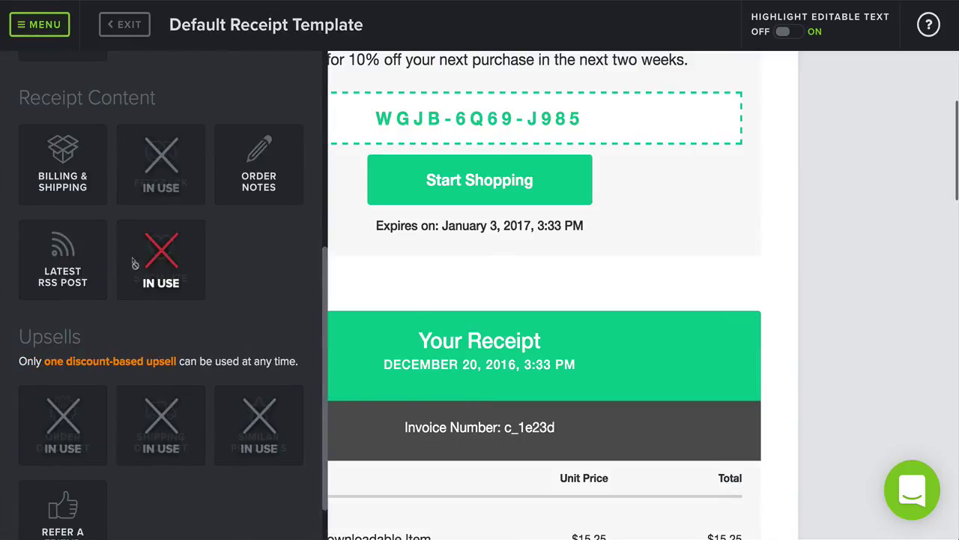
pyautogui.scroll(3, 66, 258)
pyautogui.scroll(5, 62, 298)
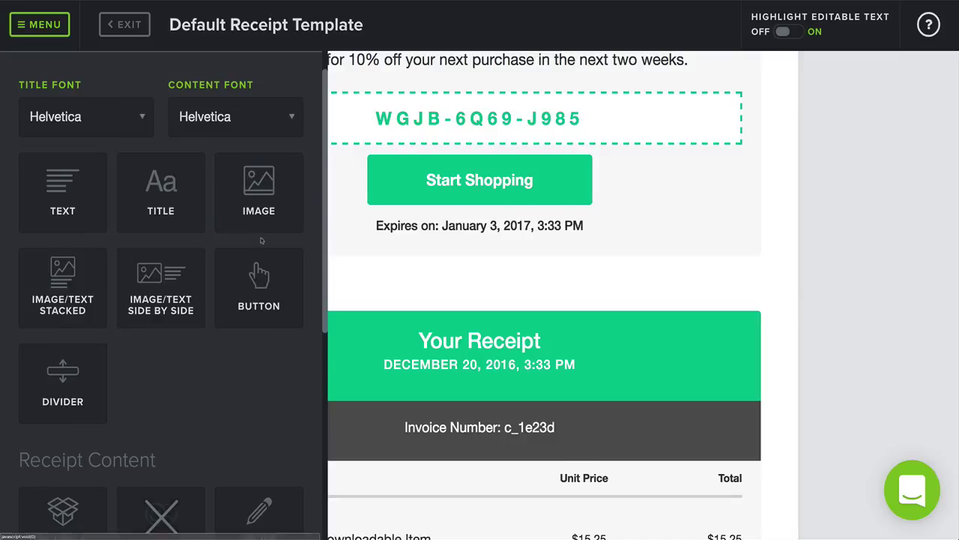
pyautogui.scroll(10, 263, 240)
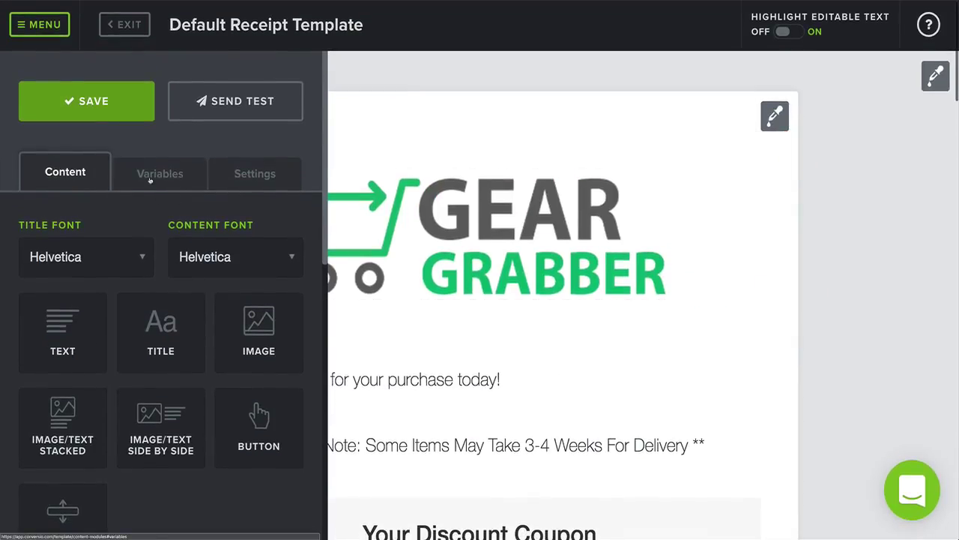
# - Check the template's settings, highlighting the email subject line and looking over the preheader, localization and date format
pyautogui.click(238, 181)
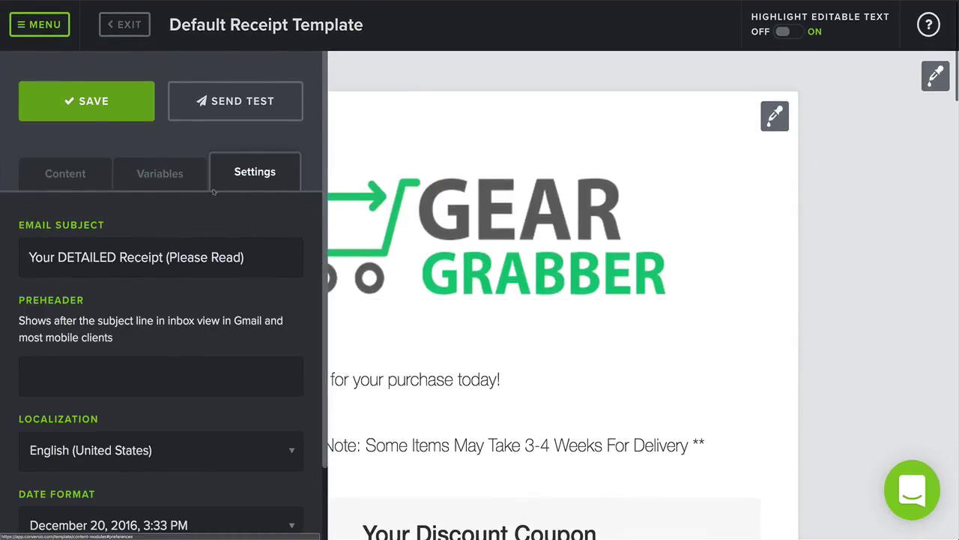
pyautogui.click(56, 182)
pyautogui.click(233, 173)
pyautogui.scroll(-1, 108, 197)
pyautogui.tripleClick(71, 173)
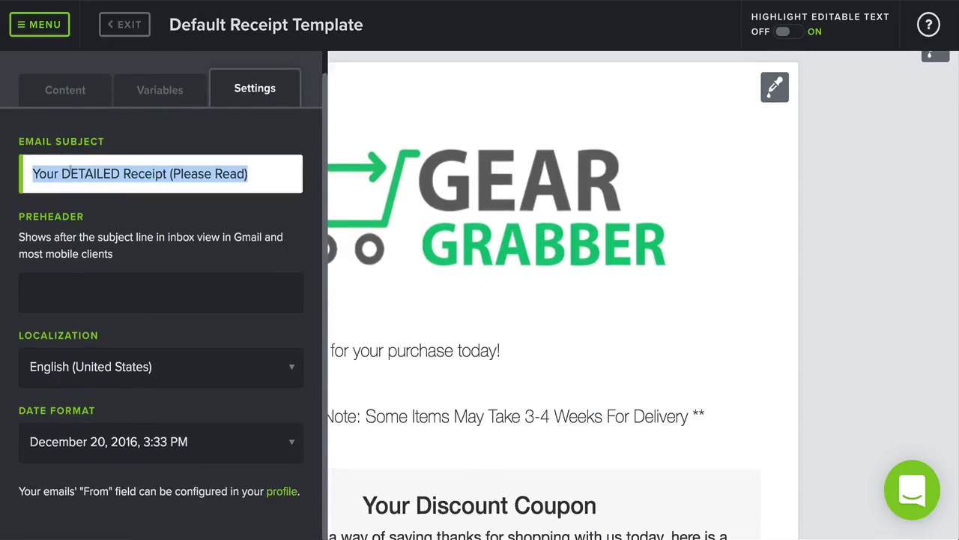
pyautogui.click(123, 229)
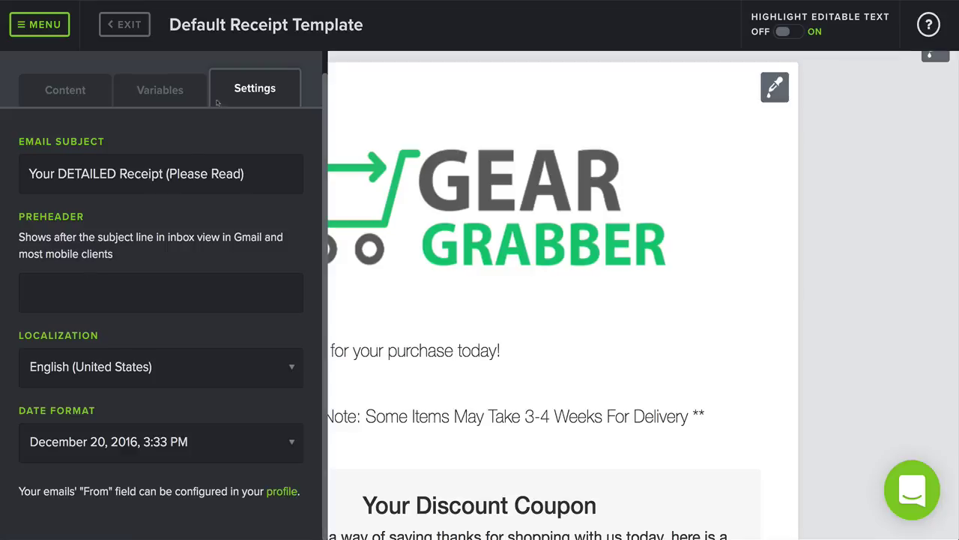
# - Review the content blocks once more, save the receipt template and exit the editor to the template list
pyautogui.click(77, 90)
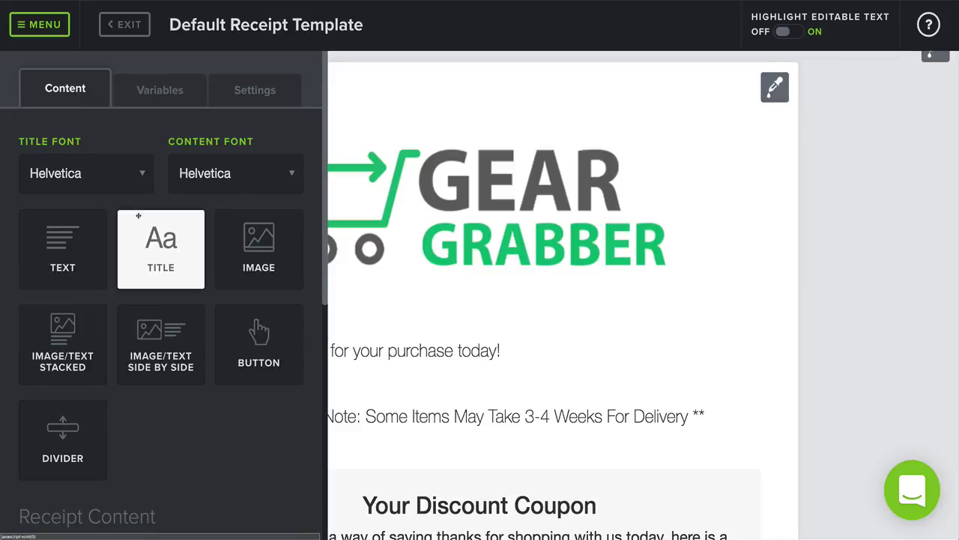
pyautogui.scroll(-10, 139, 214)
pyautogui.scroll(-10, 139, 214)
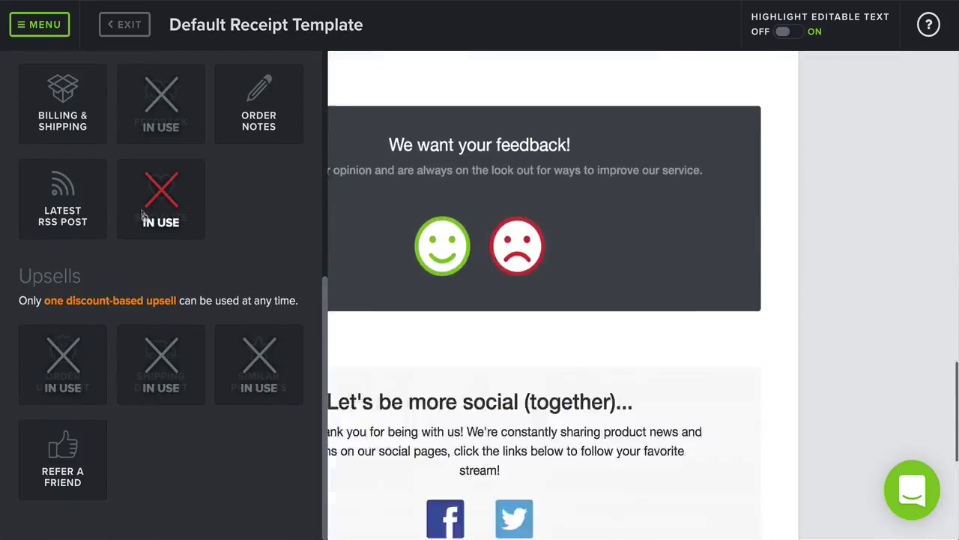
pyautogui.scroll(10, 147, 217)
pyautogui.scroll(10, 147, 217)
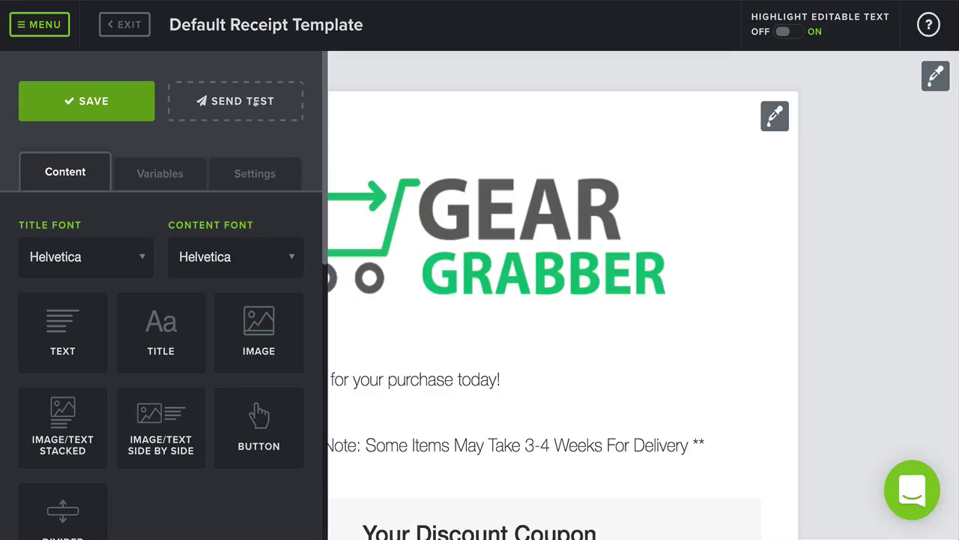
pyautogui.click(88, 109)
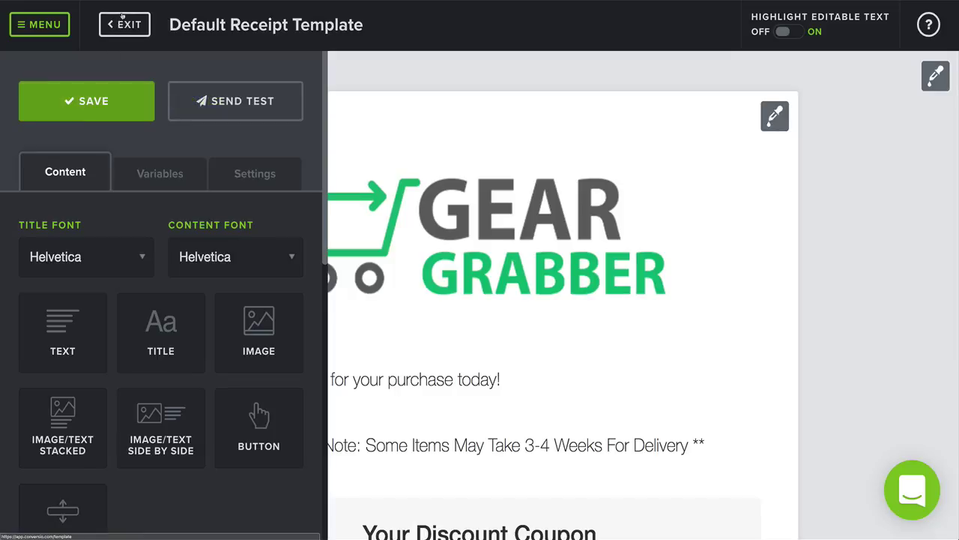
pyautogui.click(122, 25)
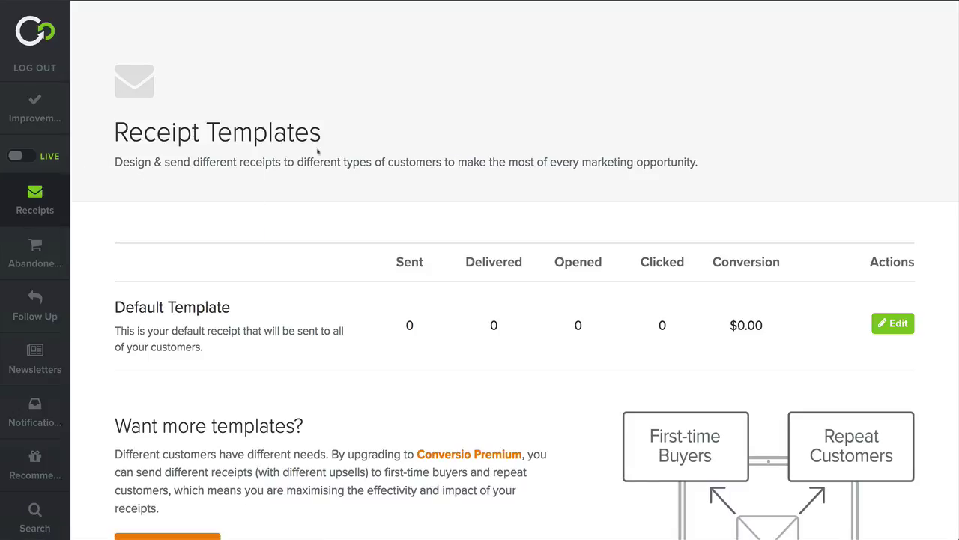
# - Examine the Default Template's sent, delivered, opened, clicked and conversion statistics, highlighting the Conversion heading and the row of figures
pyautogui.scroll(-2, 305, 184)
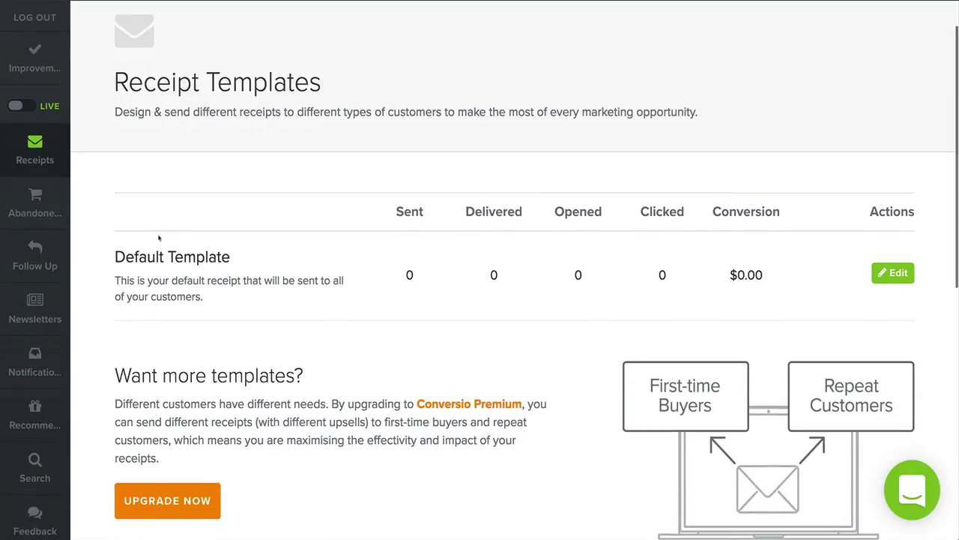
pyautogui.click(416, 270)
pyautogui.moveTo(713, 211); pyautogui.dragTo(784, 210)
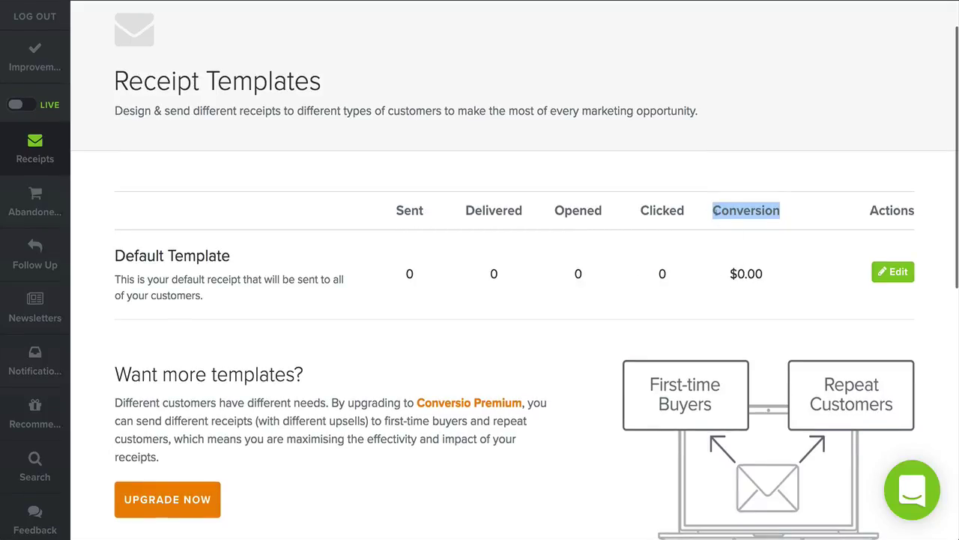
pyautogui.click(716, 208)
pyautogui.moveTo(717, 209); pyautogui.dragTo(784, 208)
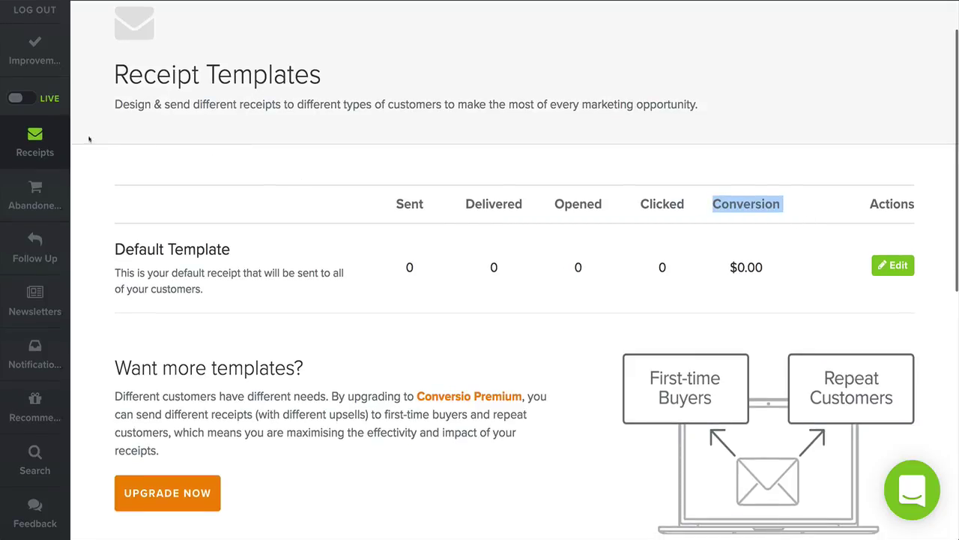
pyautogui.moveTo(52, 316)
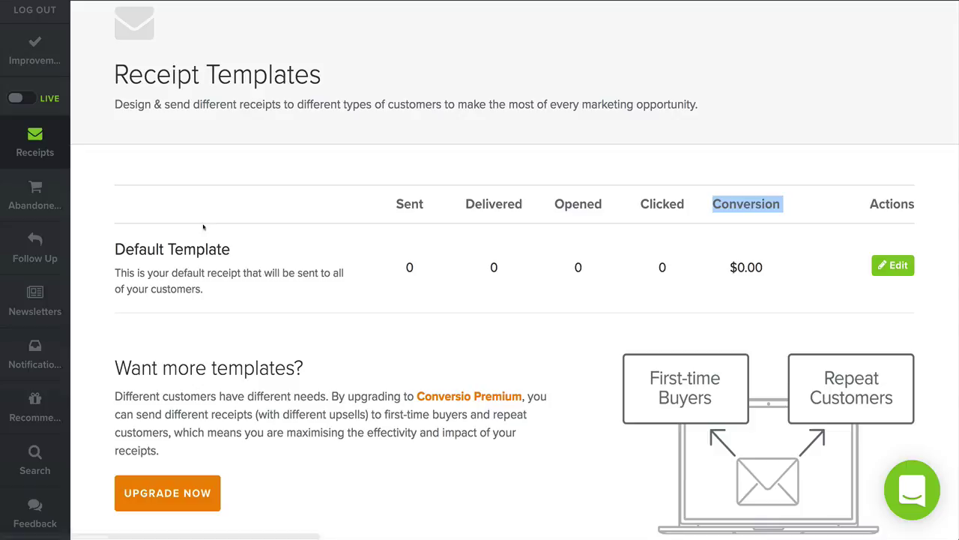
pyautogui.scroll(2, 200, 216)
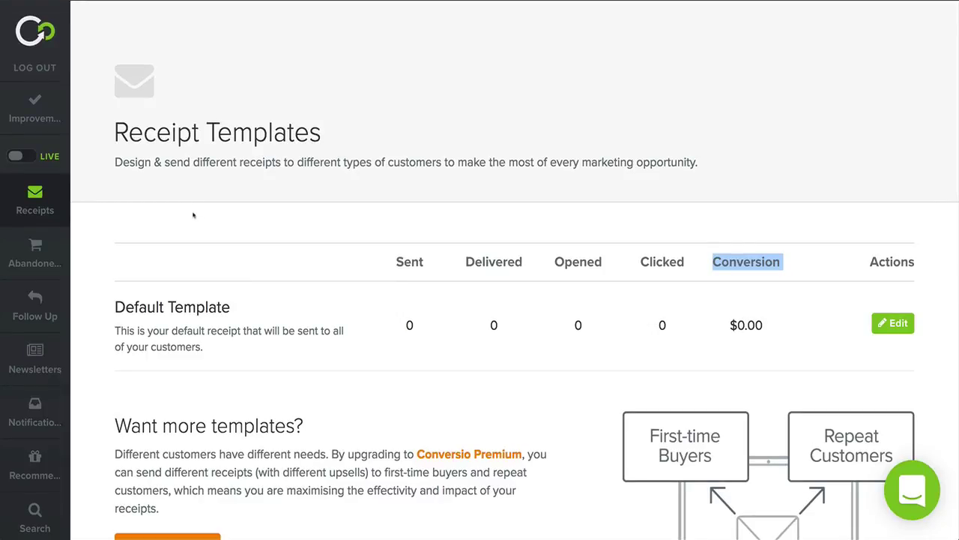
pyautogui.moveTo(389, 323); pyautogui.dragTo(836, 336)
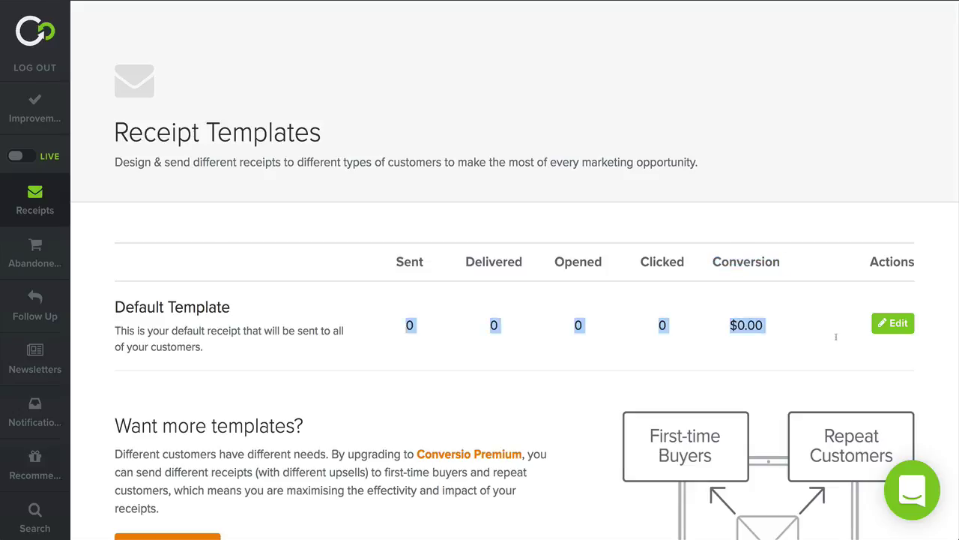
pyautogui.click(607, 339)
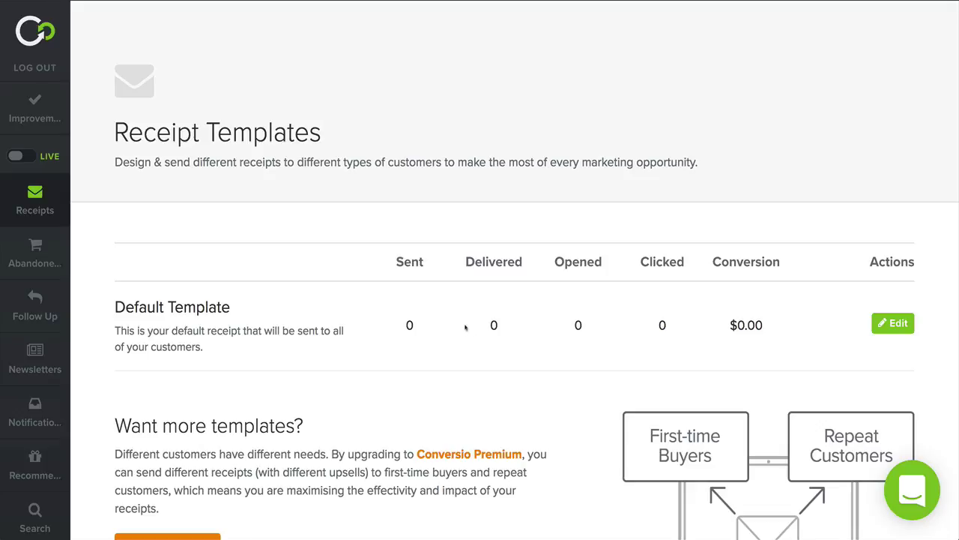
pyautogui.scroll(-2, 465, 327)
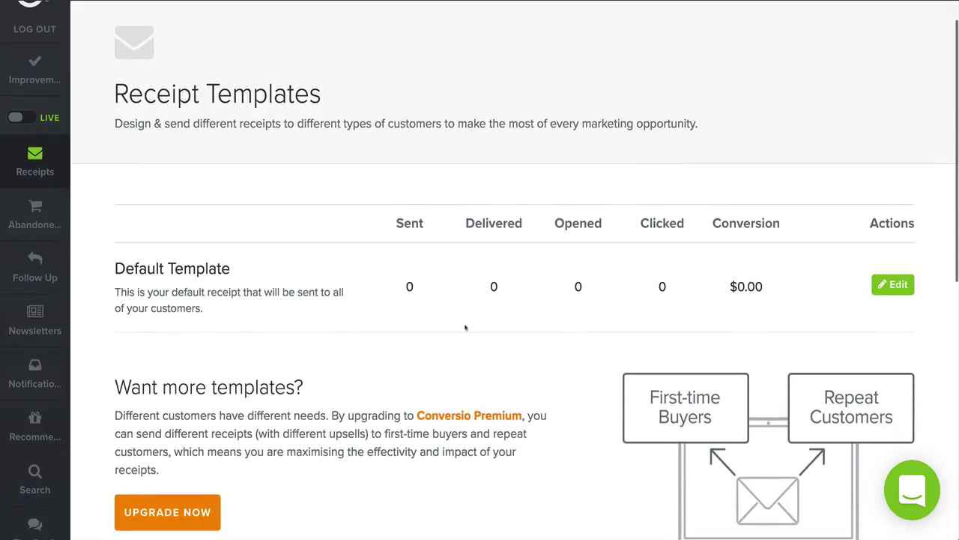
pyautogui.scroll(2, 465, 327)
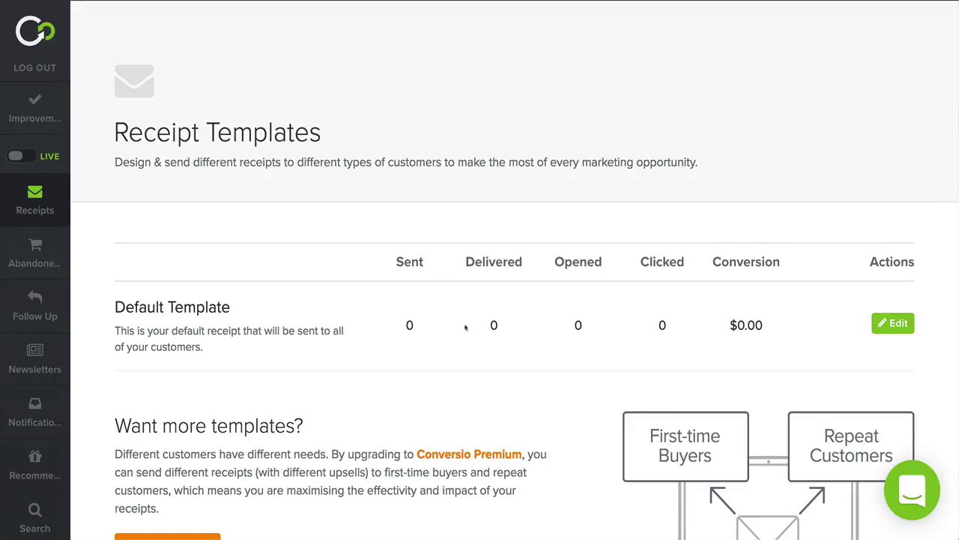